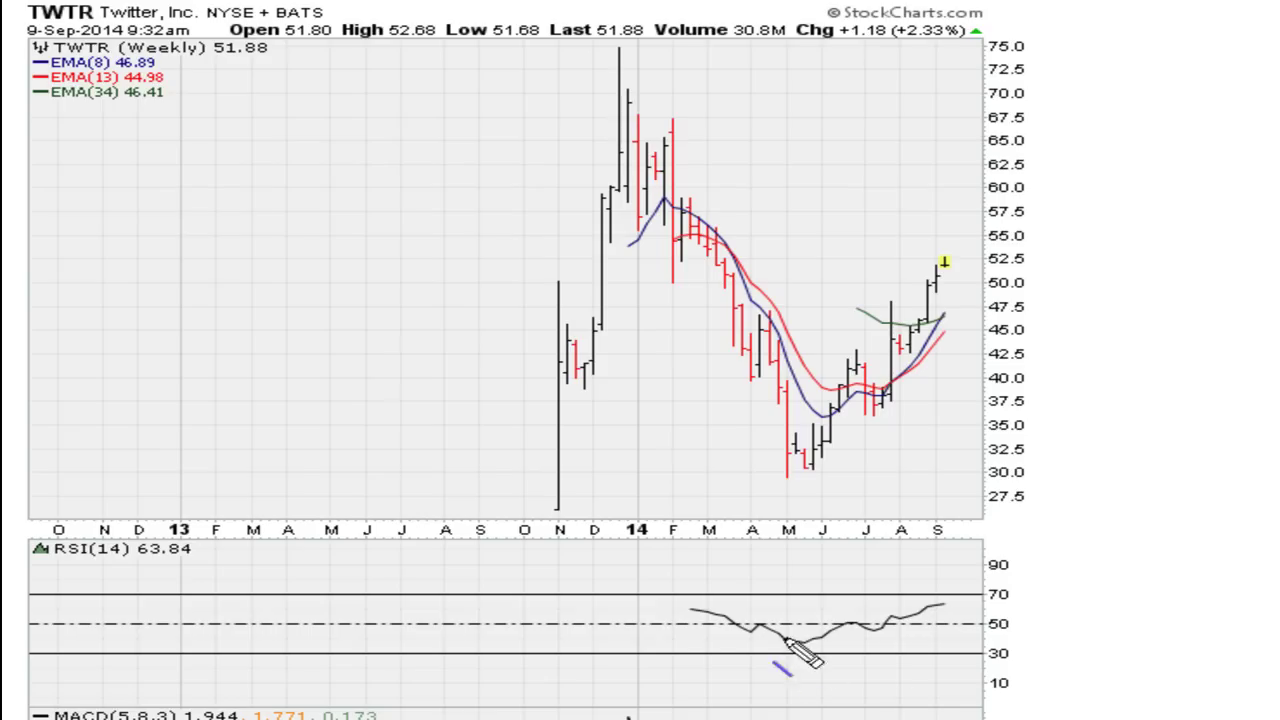
Draw a horizontal line across the weekly RSI from its February high and mark the starting point and September crossing.
{"action": "left_click_drag", "start_coordinate": [690, 608], "coordinate": [986, 608]}
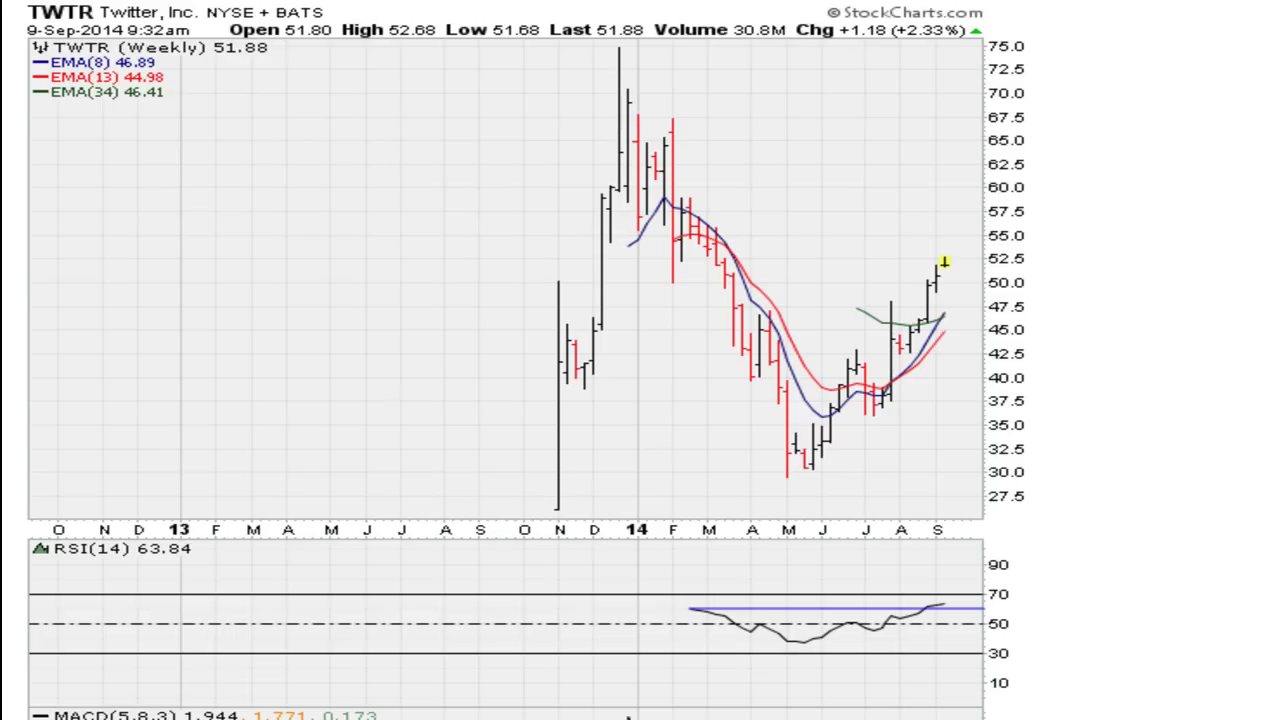
{"action": "mouse_move", "coordinate": [680, 606]}
{"action": "left_mouse_down"}
{"action": "mouse_move", "coordinate": [701, 605]}
{"action": "mouse_move", "coordinate": [687, 616]}
{"action": "mouse_move", "coordinate": [700, 579]}
{"action": "left_mouse_up"}
{"action": "mouse_move", "coordinate": [915, 636]}
{"action": "left_mouse_down"}
{"action": "mouse_move", "coordinate": [939, 631]}
{"action": "mouse_move", "coordinate": [942, 609]}
{"action": "mouse_move", "coordinate": [953, 622]}
{"action": "left_mouse_up"}
{"action": "mouse_move", "coordinate": [958, 552]}
{"action": "left_mouse_down"}
{"action": "mouse_move", "coordinate": [944, 604]}
{"action": "mouse_move", "coordinate": [968, 595]}
{"action": "left_mouse_up"}
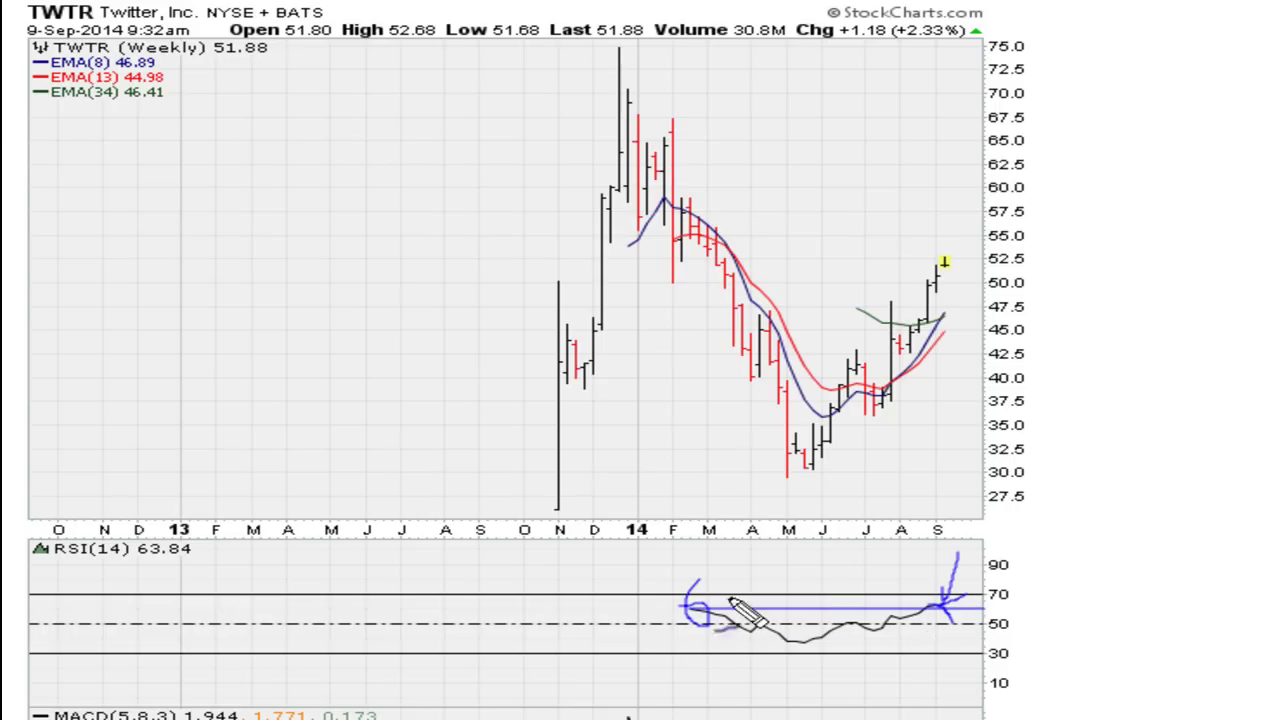
Clear the annotations and bring up the hourly Fibonacci chart for TWTR.
{"action": "key", "text": "Escape"}
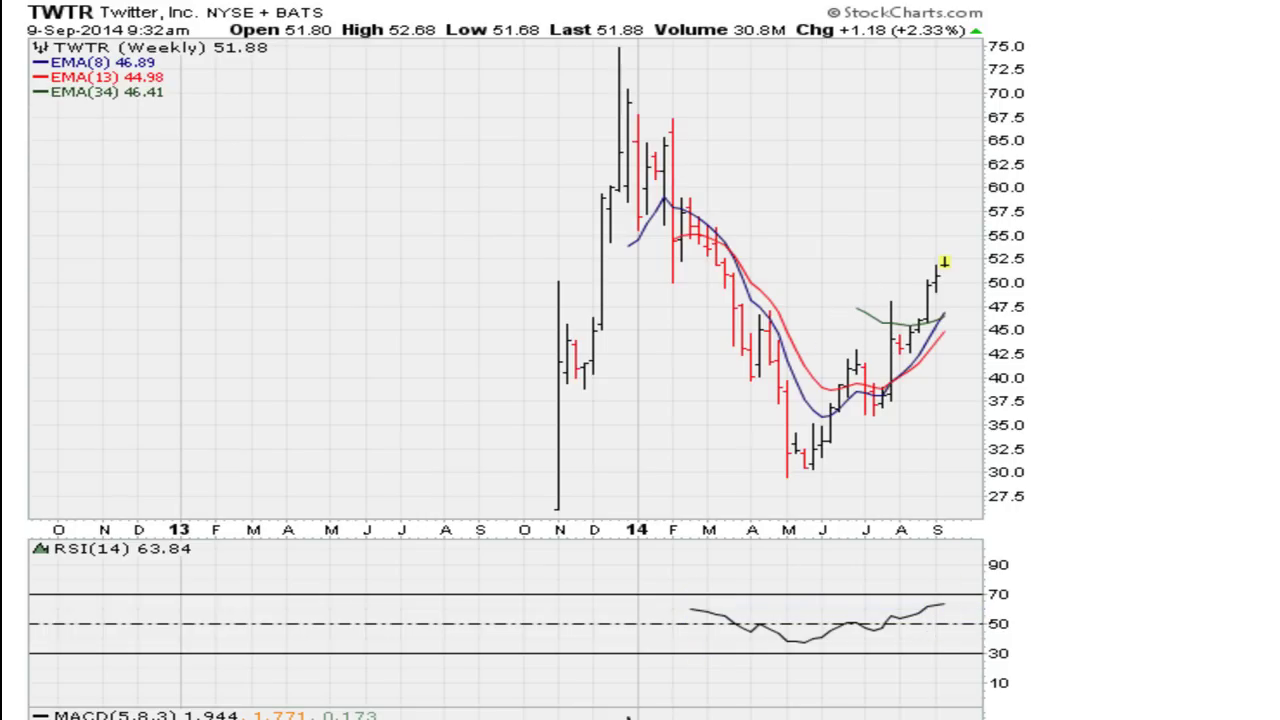
{"action": "left_click", "coordinate": [157, 194]}
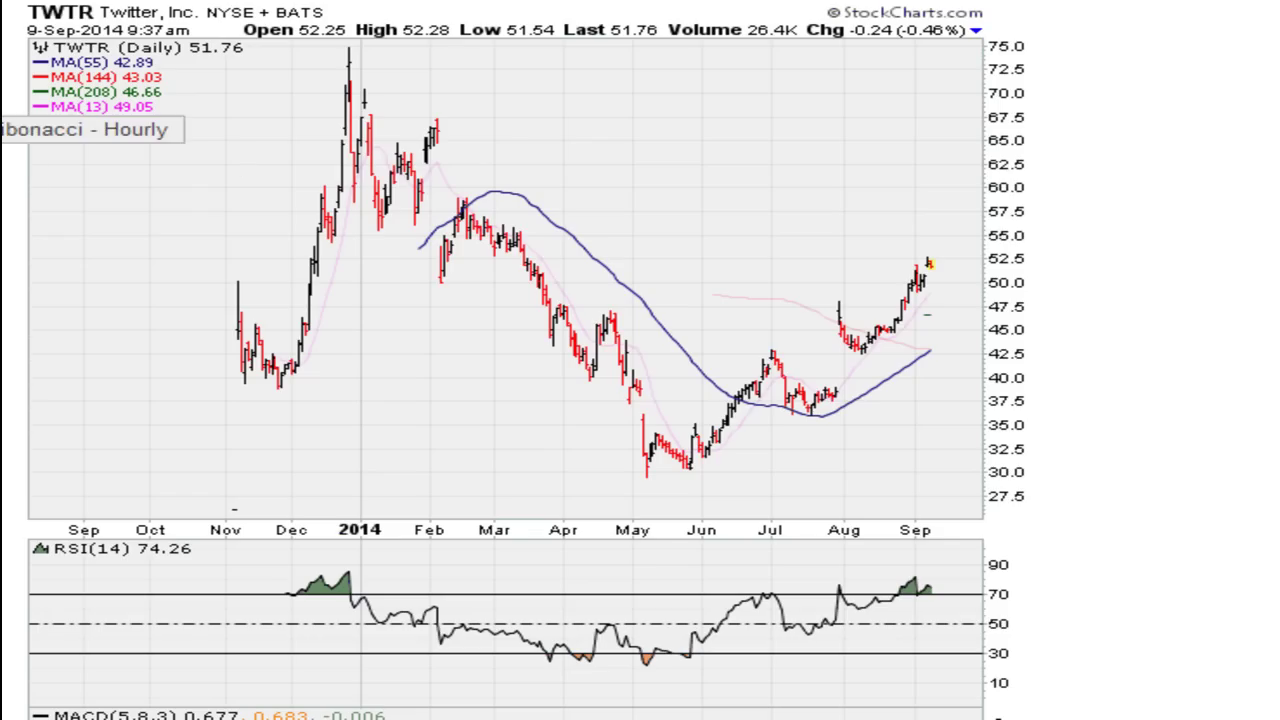
{"action": "left_click", "coordinate": [105, 140]}
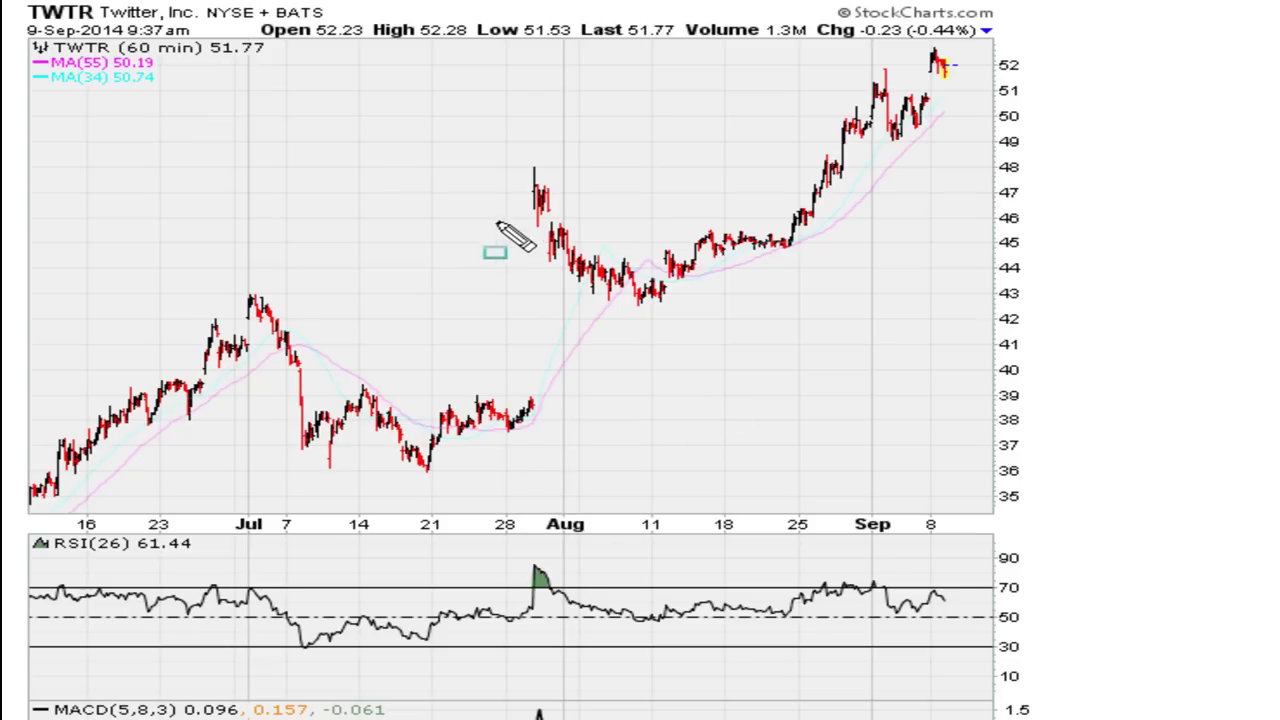
Box the late-July price gap and draw two converging RSI trendlines that meet just before it.
{"action": "left_click_drag", "start_coordinate": [516, 214], "coordinate": [550, 399]}
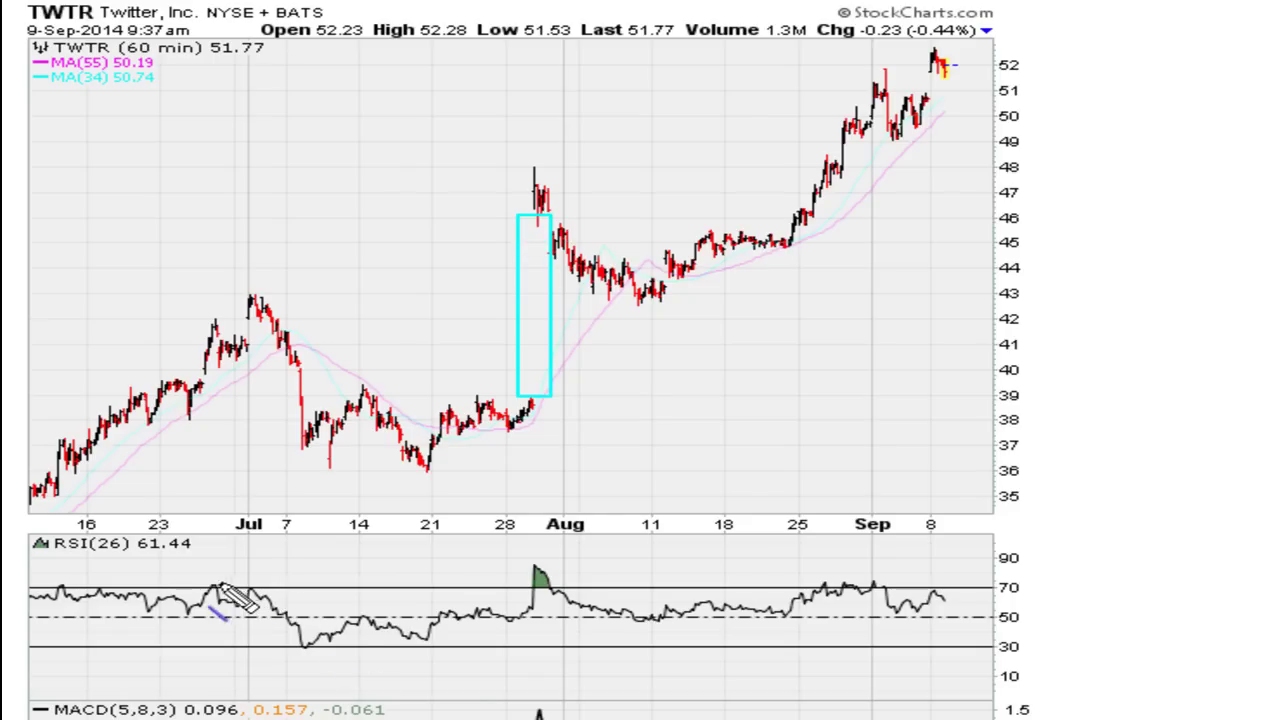
{"action": "left_click_drag", "start_coordinate": [211, 585], "coordinate": [520, 612]}
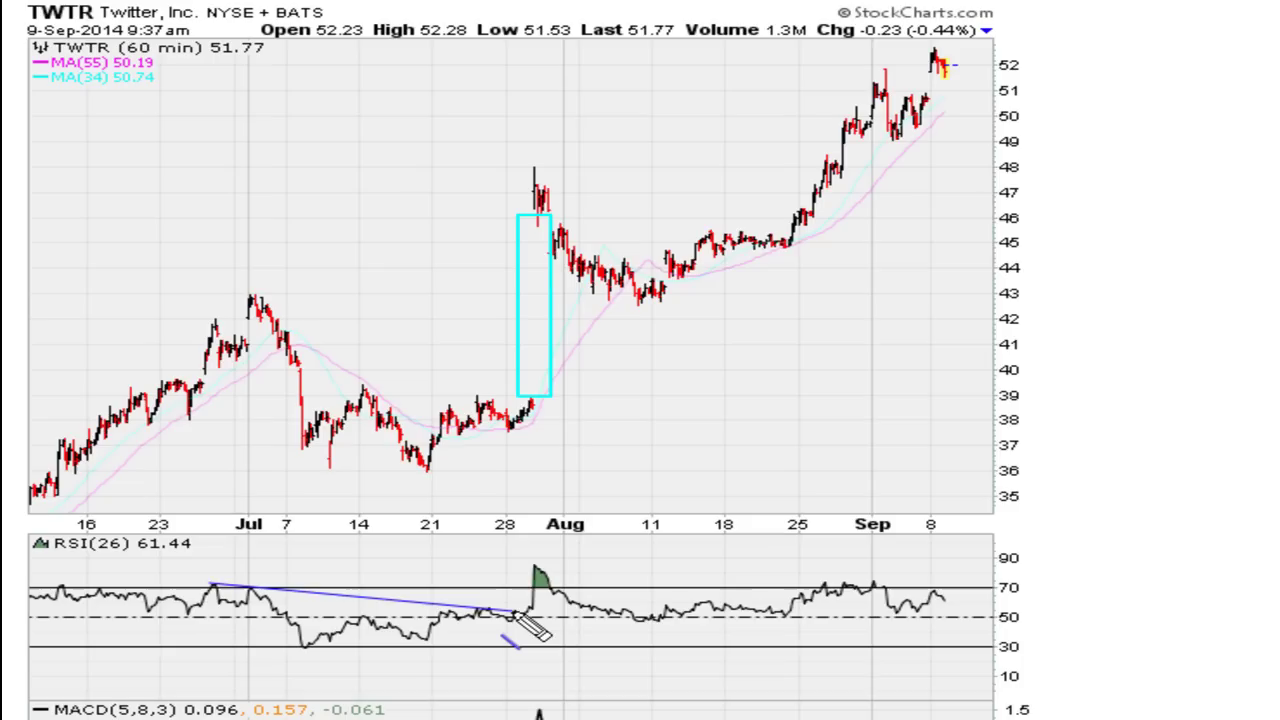
{"action": "left_click_drag", "start_coordinate": [425, 642], "coordinate": [521, 613]}
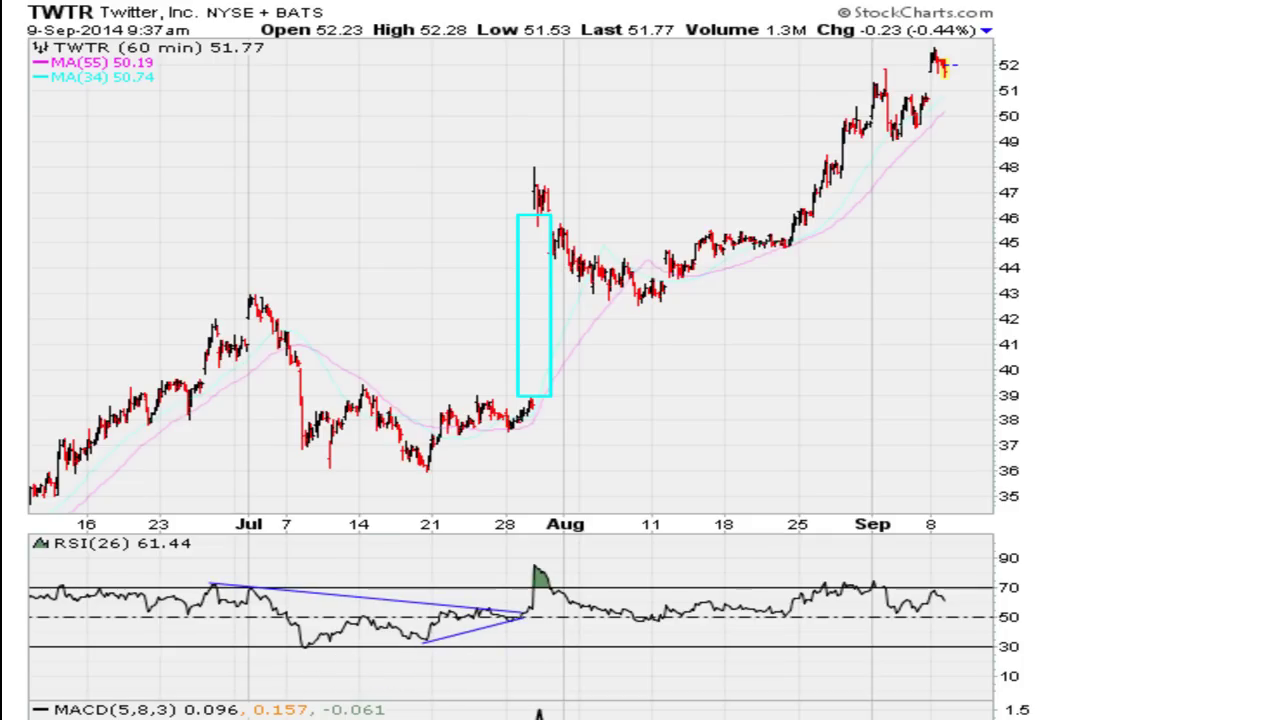
Box the apex of the RSI trendlines and draw a horizontal line from it past the chart's September end.
{"action": "left_click_drag", "start_coordinate": [514, 604], "coordinate": [533, 622]}
{"action": "mouse_move", "coordinate": [522, 613]}
{"action": "left_mouse_down"}
{"action": "mouse_move", "coordinate": [974, 645]}
{"action": "mouse_move", "coordinate": [990, 660]}
{"action": "mouse_move", "coordinate": [1012, 615]}
{"action": "left_mouse_up"}
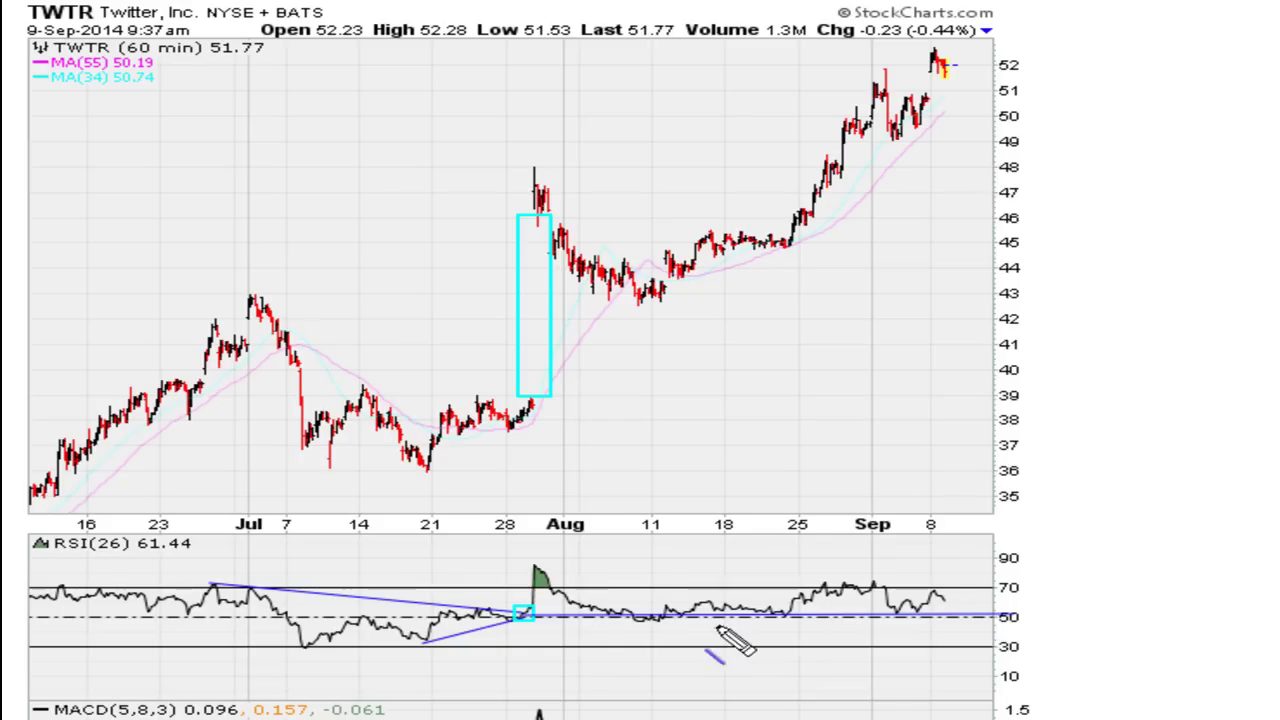
{"action": "mouse_move", "coordinate": [807, 614]}
{"action": "left_mouse_down"}
{"action": "mouse_move", "coordinate": [1074, 612]}
{"action": "mouse_move", "coordinate": [1055, 613]}
{"action": "left_mouse_up"}
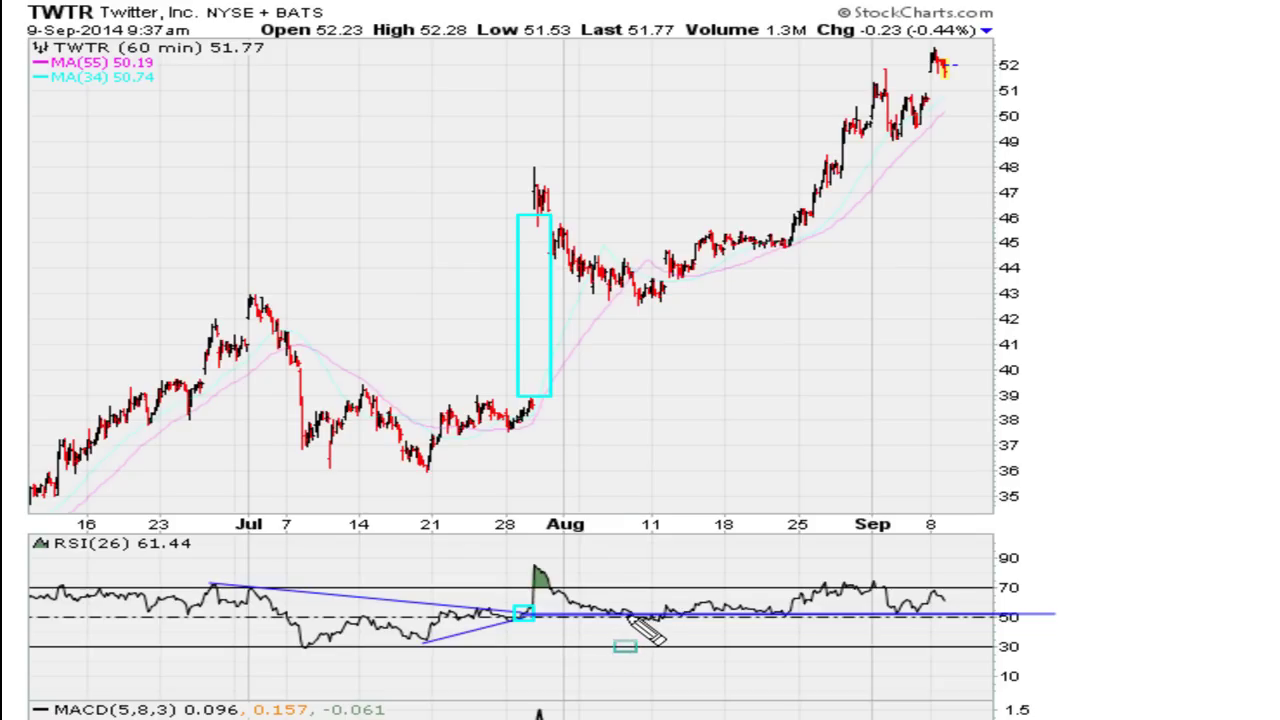
Box the RSI touches of the horizontal line around August 11 and just after, along with the matching price bars.
{"action": "left_click_drag", "start_coordinate": [629, 611], "coordinate": [661, 621]}
{"action": "left_click_drag", "start_coordinate": [648, 270], "coordinate": [679, 299]}
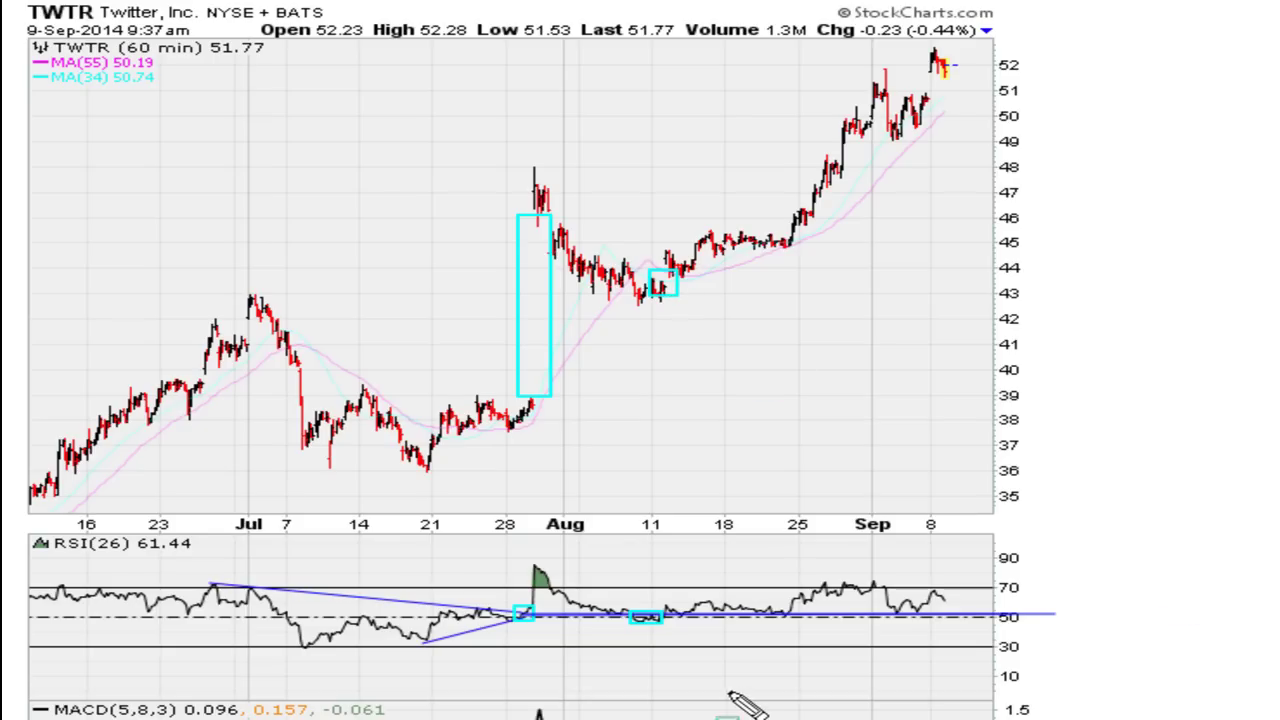
{"action": "left_click_drag", "start_coordinate": [674, 609], "coordinate": [693, 618]}
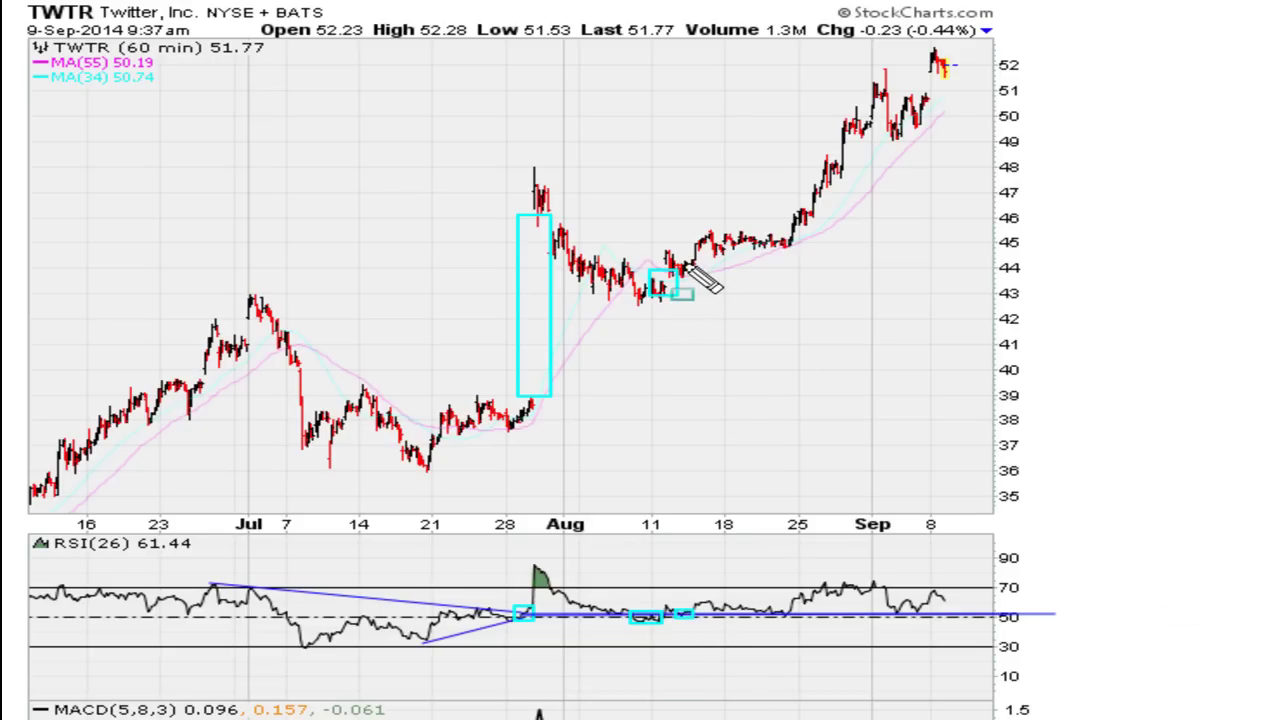
{"action": "left_click_drag", "start_coordinate": [681, 263], "coordinate": [698, 272]}
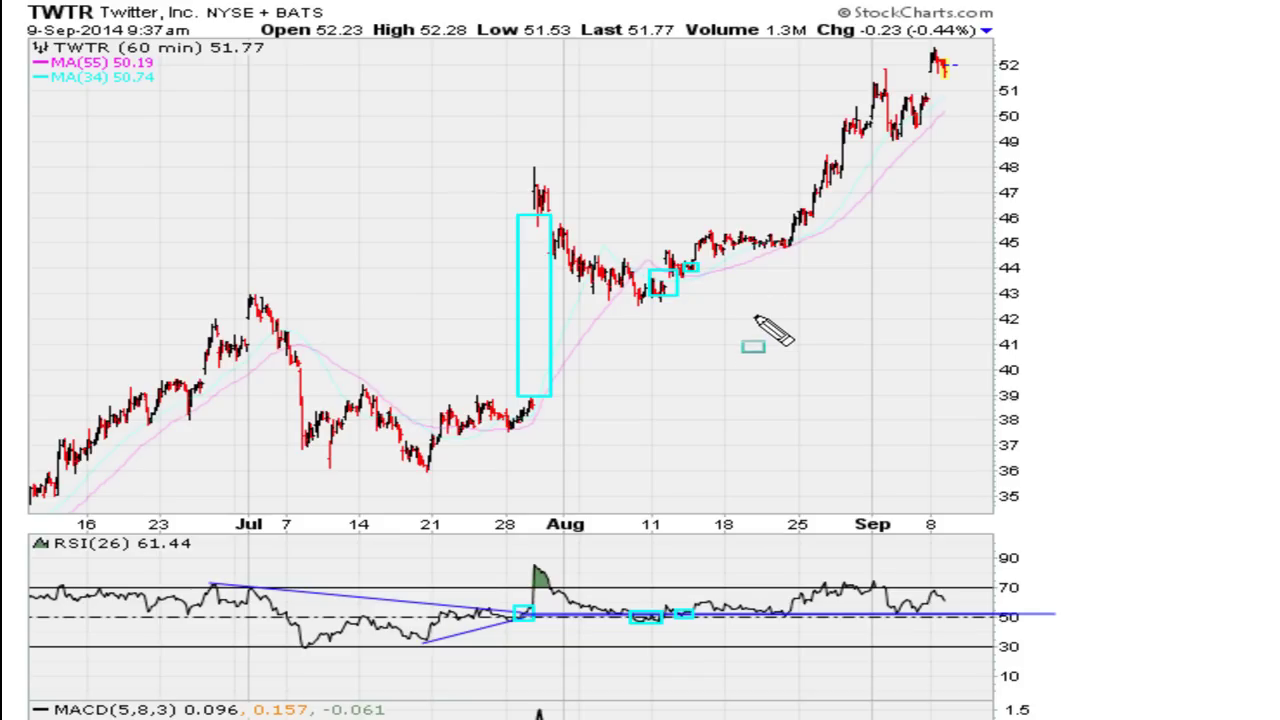
Box the RSI touch just before August 25 and its price bars, then the early-September price lows, and retrace the horizontal RSI line.
{"action": "left_click_drag", "start_coordinate": [756, 608], "coordinate": [797, 622]}
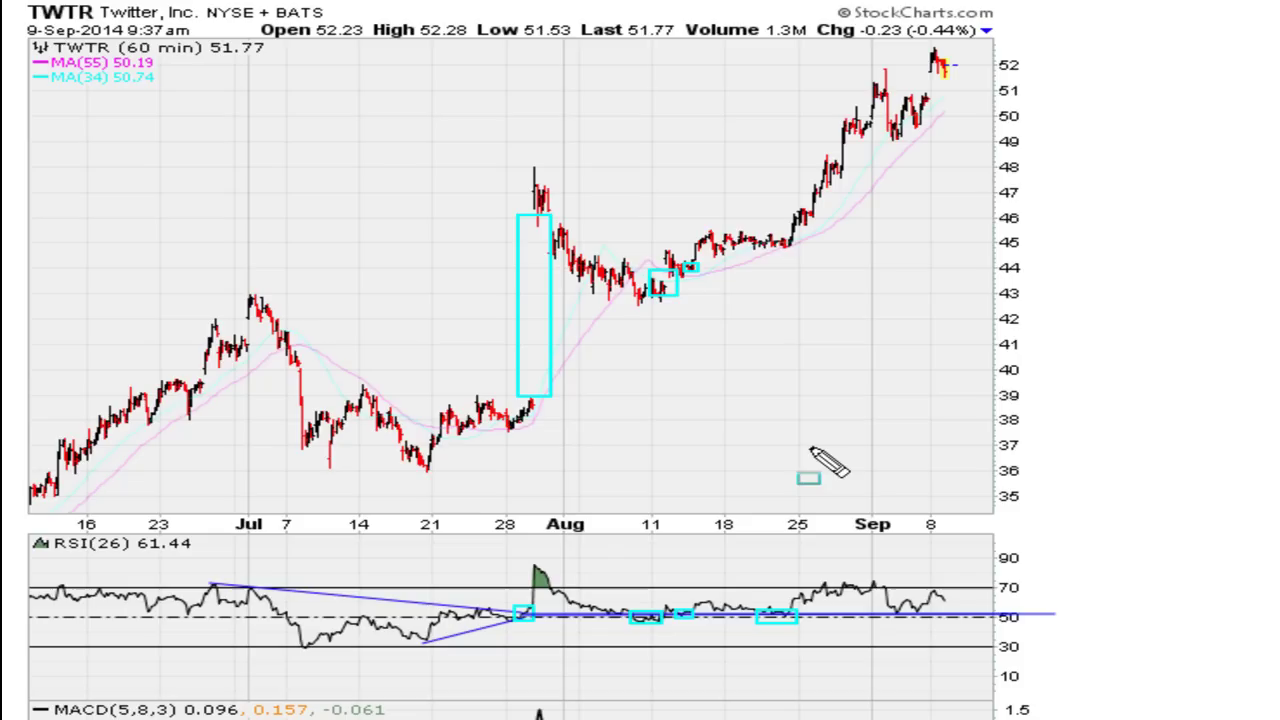
{"action": "left_click_drag", "start_coordinate": [768, 236], "coordinate": [802, 249]}
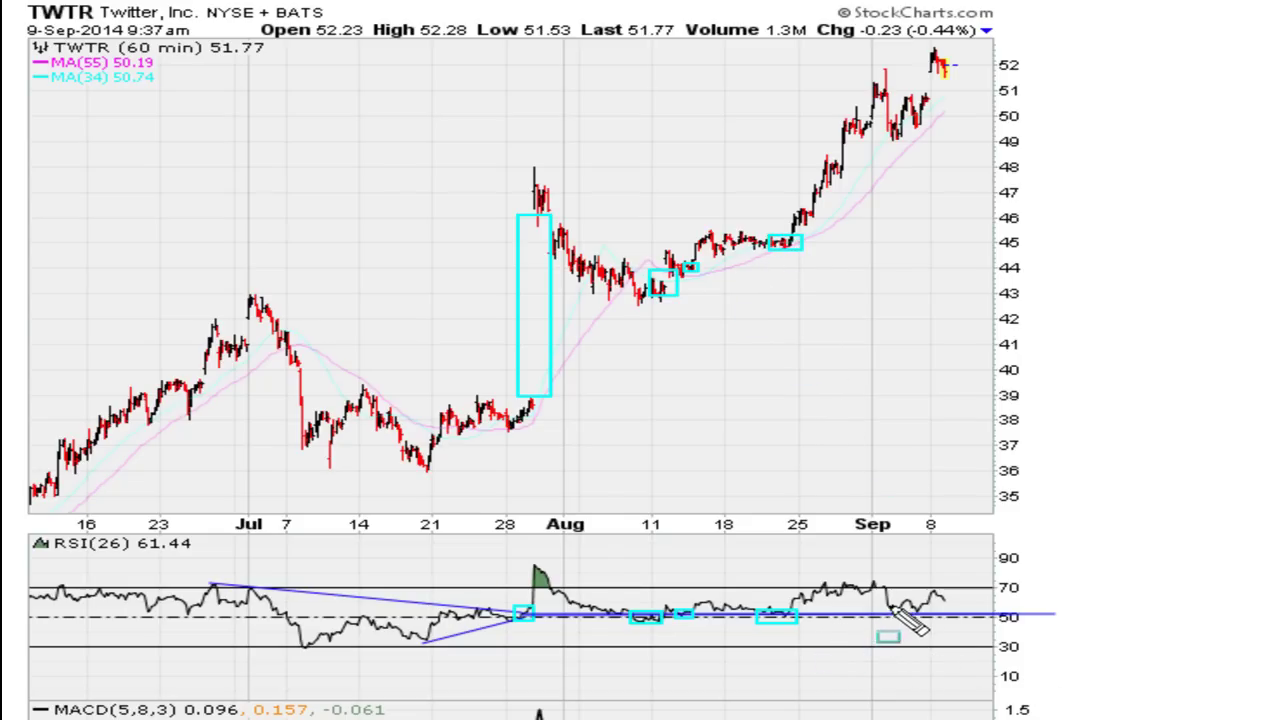
{"action": "left_click_drag", "start_coordinate": [890, 127], "coordinate": [932, 138]}
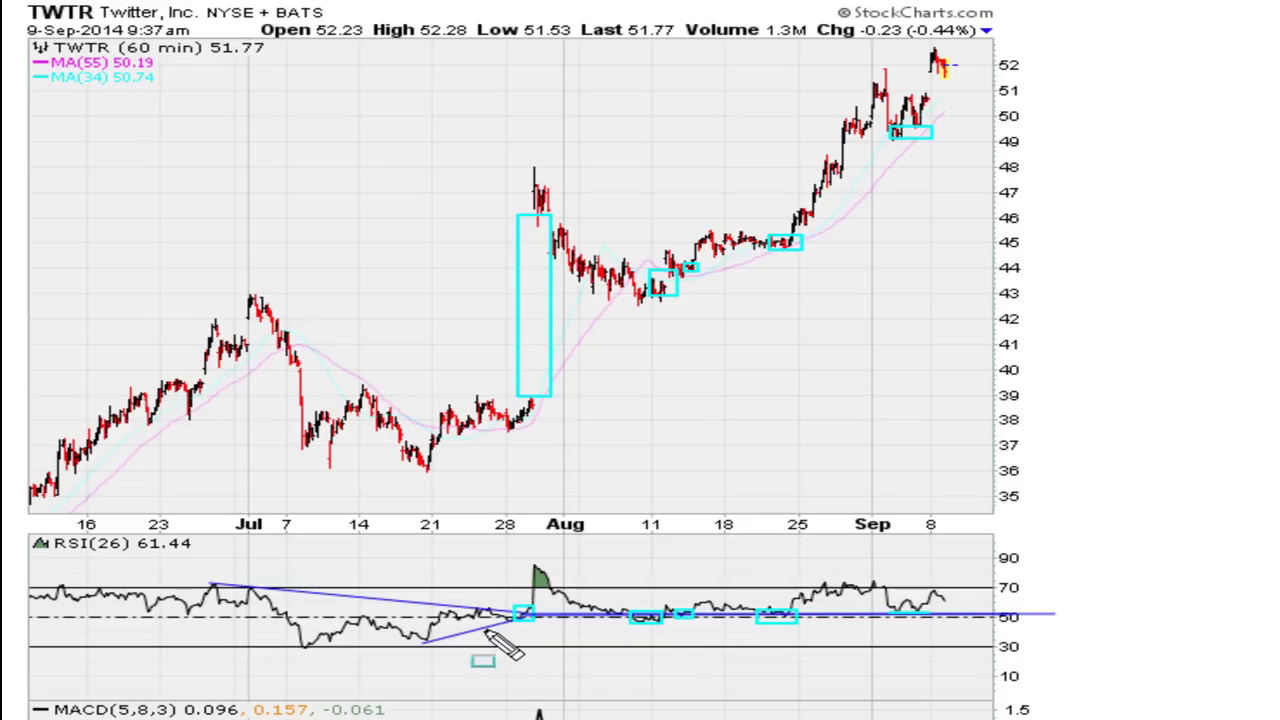
{"action": "left_click_drag", "start_coordinate": [515, 607], "coordinate": [1015, 612]}
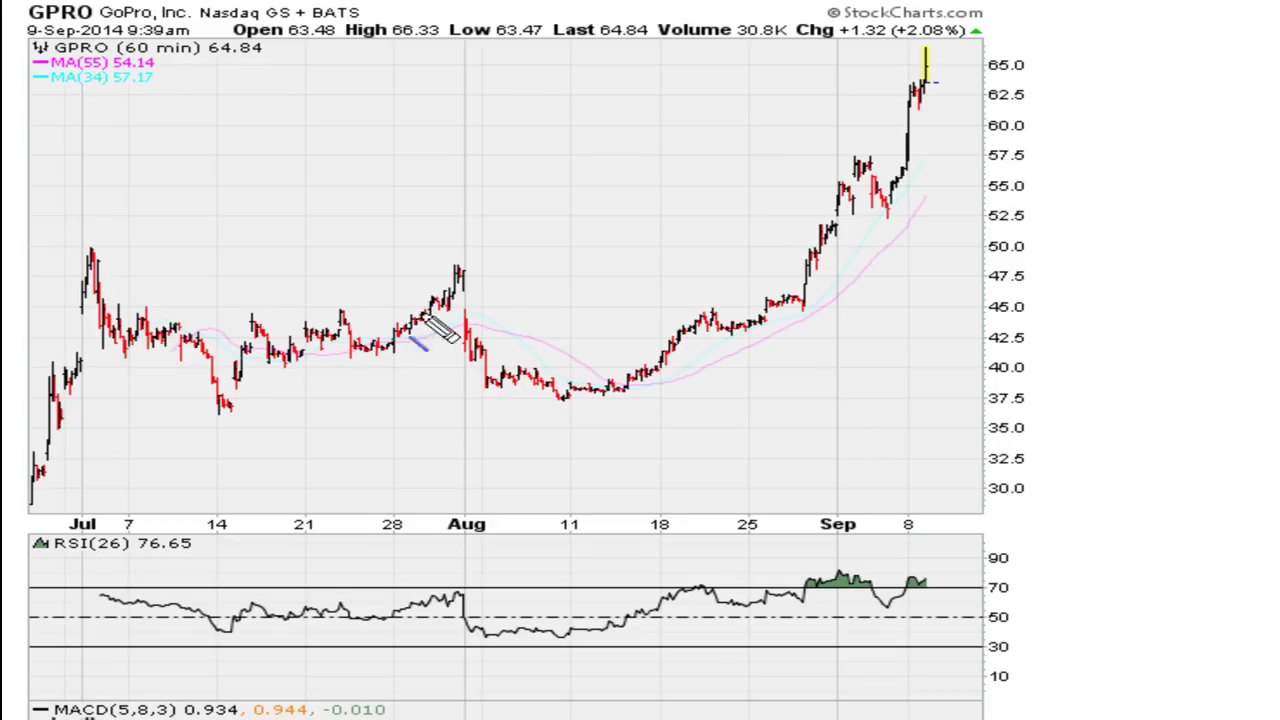
Draw a falling GPRO price trendline from the early-July high through the late-July high to September, with an arrow at the breakout.
{"action": "left_click_drag", "start_coordinate": [90, 246], "coordinate": [838, 291]}
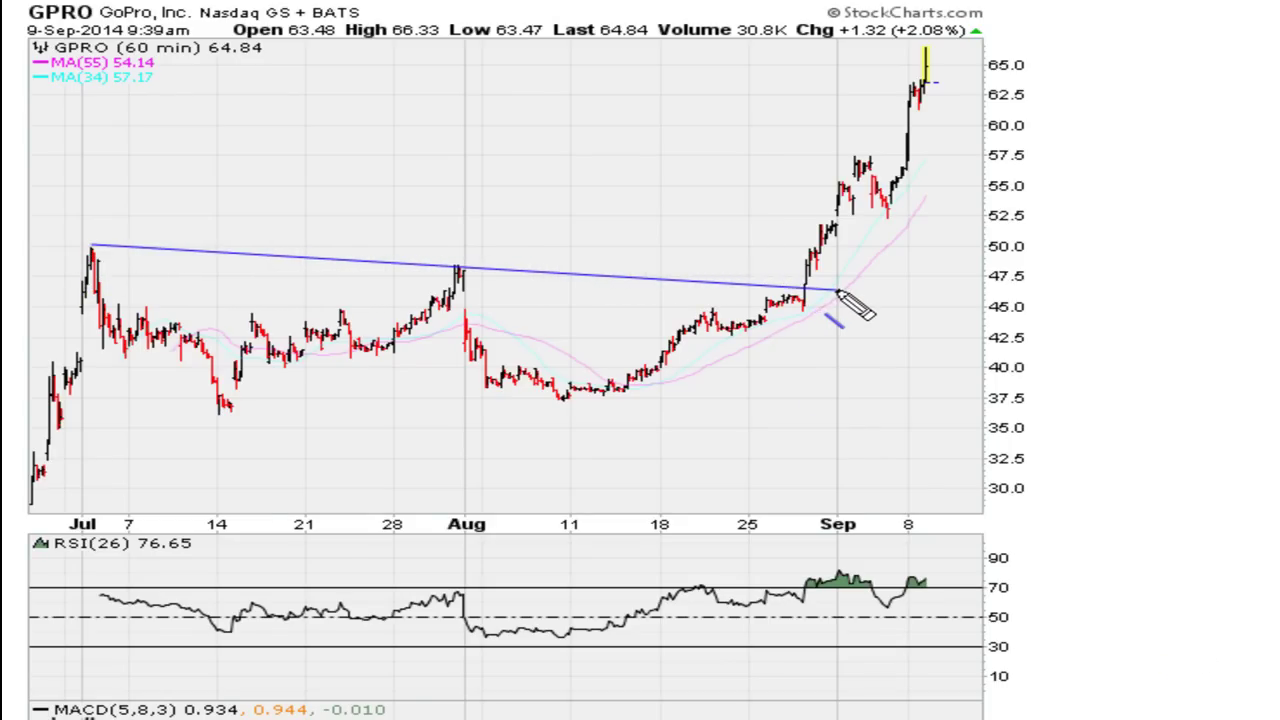
{"action": "mouse_move", "coordinate": [716, 232]}
{"action": "left_mouse_down"}
{"action": "mouse_move", "coordinate": [808, 294]}
{"action": "mouse_move", "coordinate": [790, 280]}
{"action": "left_mouse_up"}
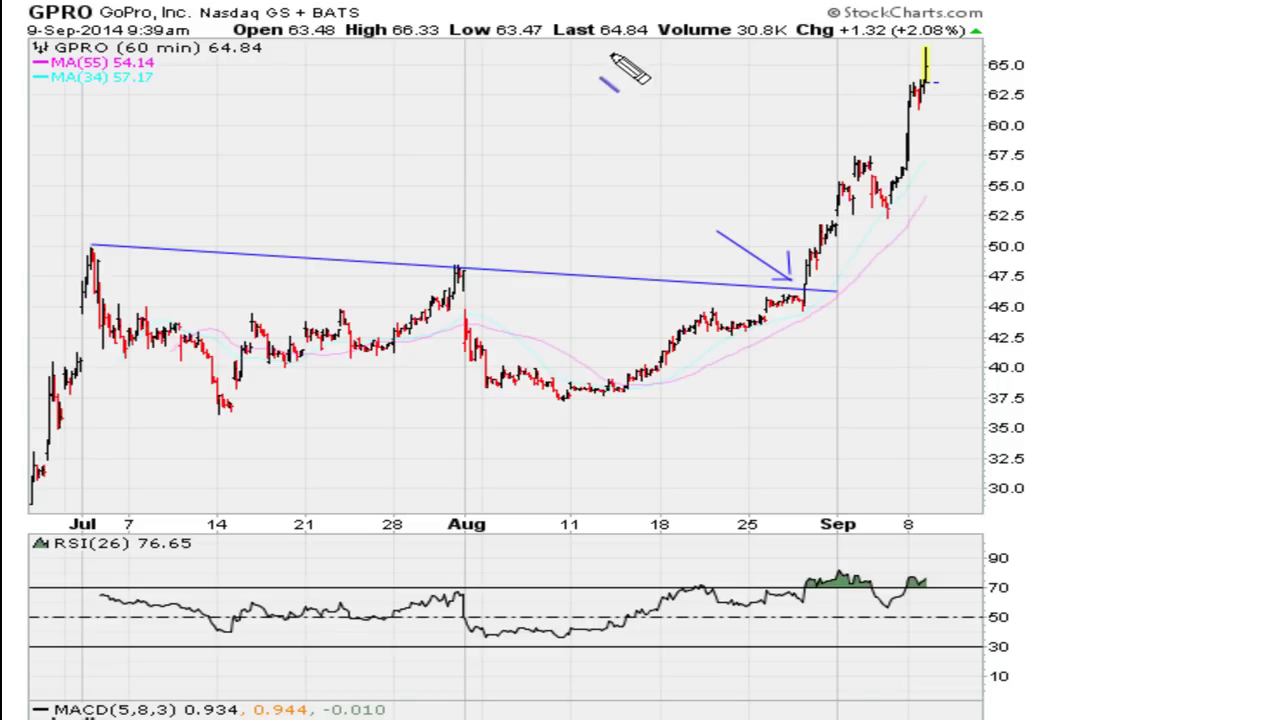
{"action": "left_click_drag", "start_coordinate": [617, 43], "coordinate": [647, 42]}
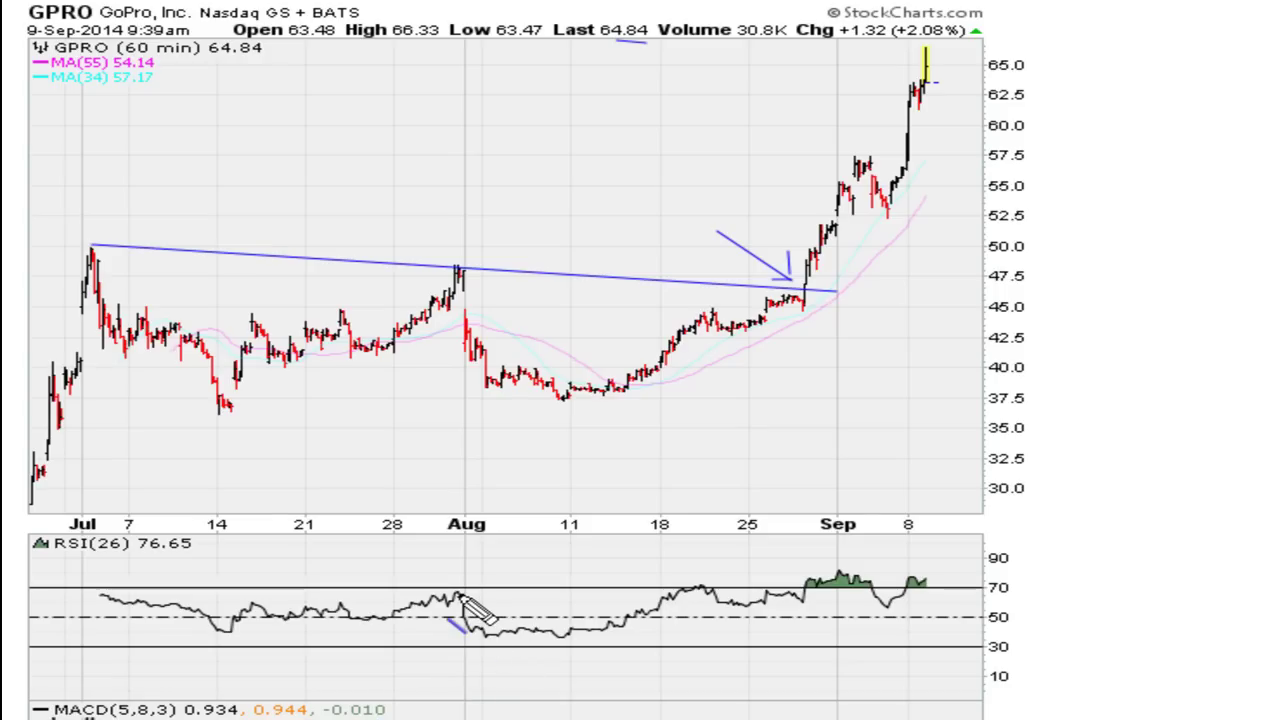
Draw a falling RSI trendline from the late-July peak to about August 18, box the RSI and price breakouts, and extend the line horizontally.
{"action": "left_click_drag", "start_coordinate": [458, 597], "coordinate": [664, 610]}
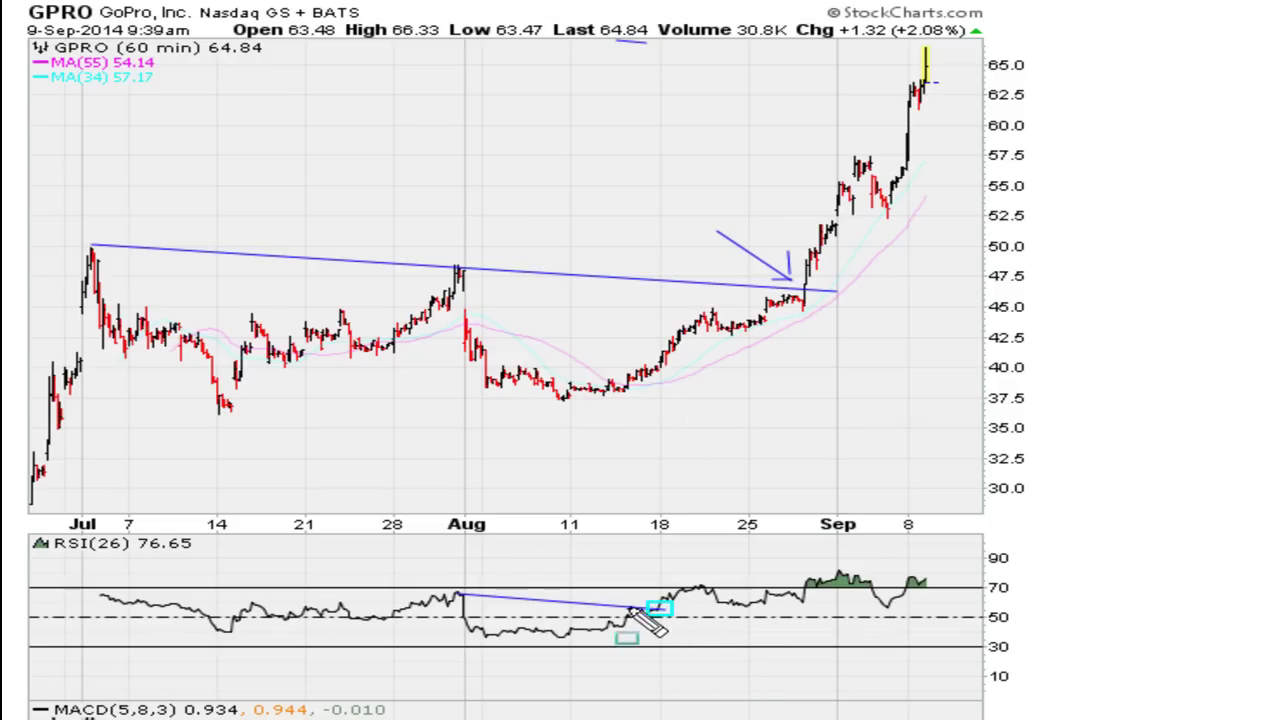
{"action": "left_click_drag", "start_coordinate": [645, 343], "coordinate": [688, 372]}
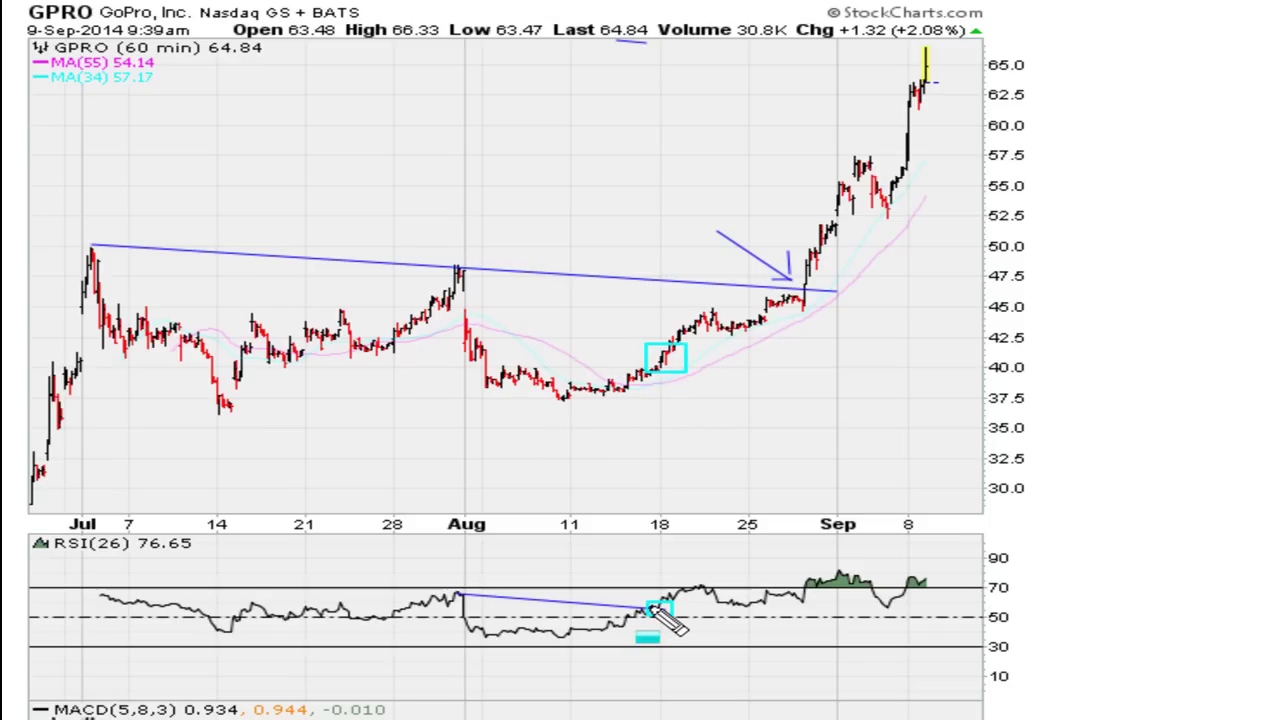
{"action": "key", "text": "l"}
{"action": "left_click_drag", "start_coordinate": [656, 607], "coordinate": [998, 607]}
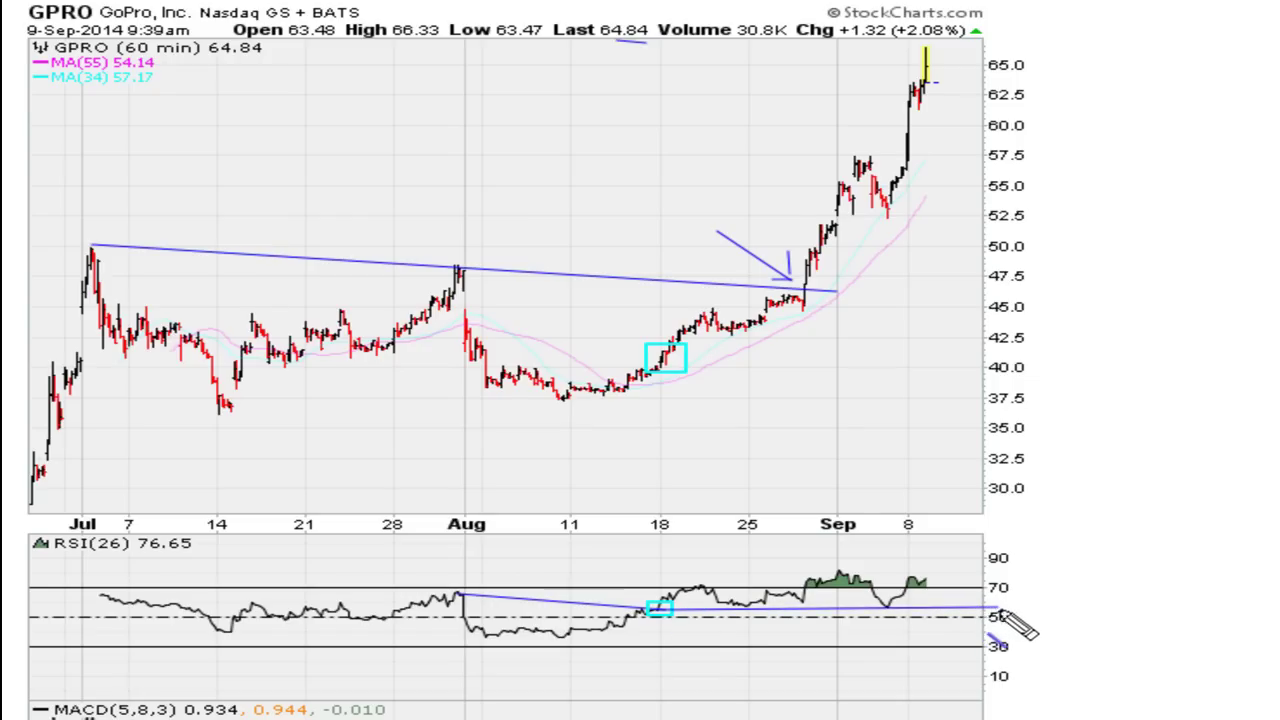
Box the RSI touches of the horizontal line near August 25 and in early September, with the matching price bars.
{"action": "key", "text": "f"}
{"action": "left_click_drag", "start_coordinate": [735, 602], "coordinate": [755, 613]}
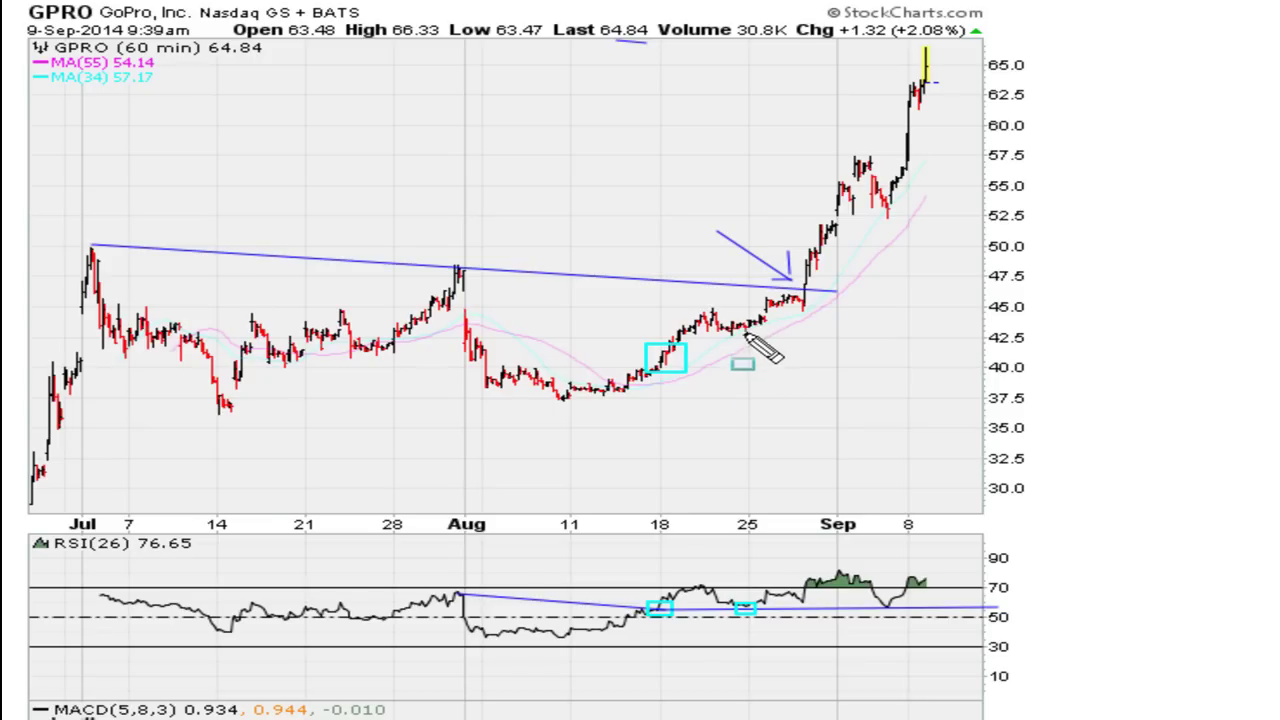
{"action": "left_click_drag", "start_coordinate": [740, 319], "coordinate": [759, 335]}
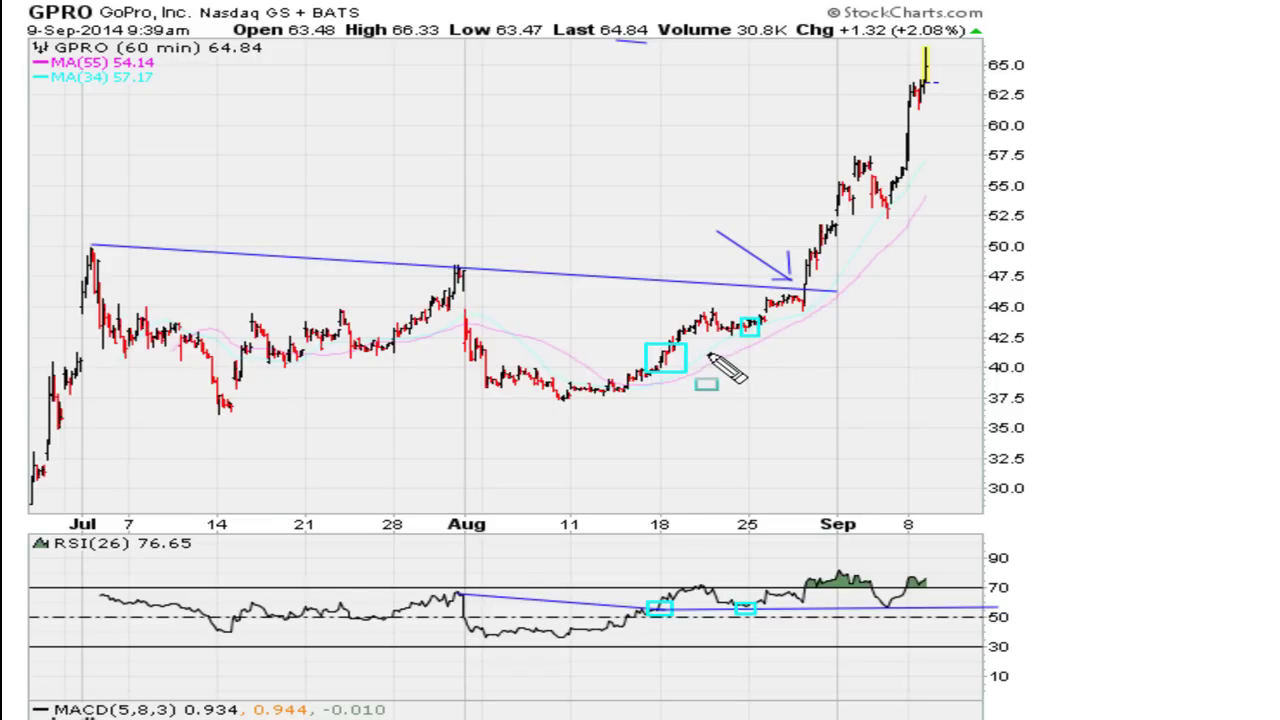
{"action": "left_click_drag", "start_coordinate": [874, 603], "coordinate": [899, 612]}
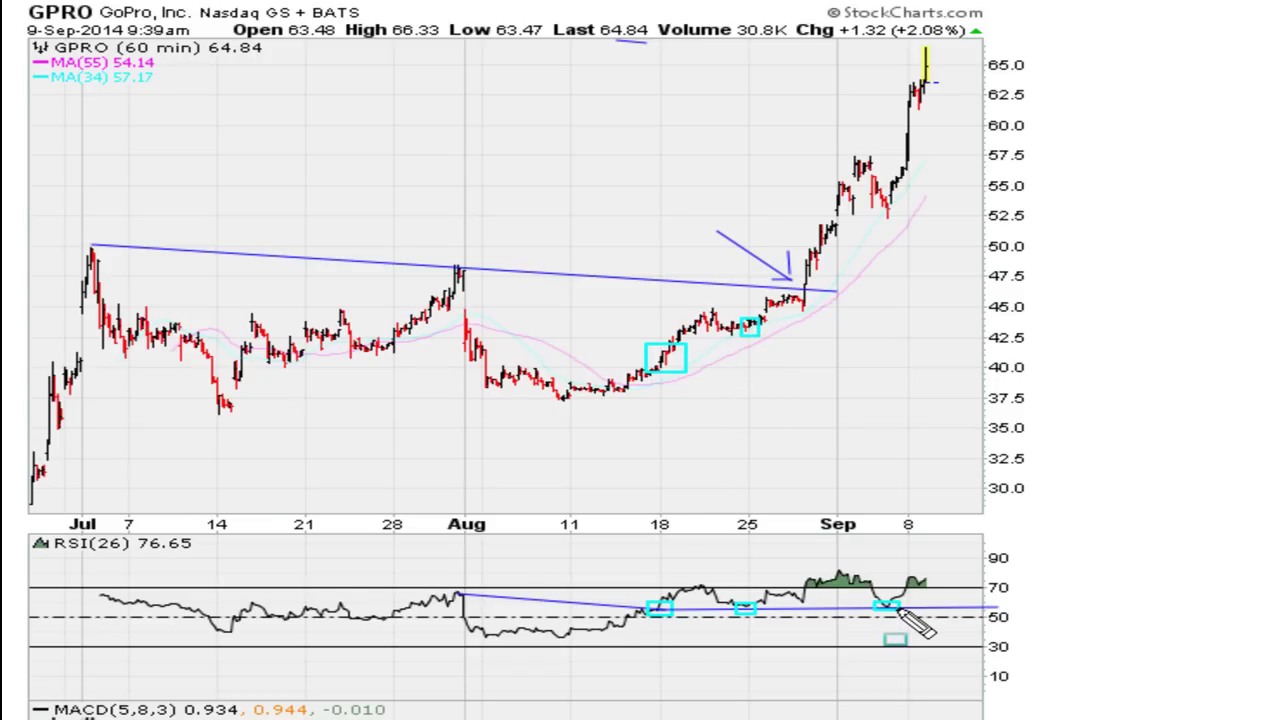
{"action": "left_click_drag", "start_coordinate": [882, 193], "coordinate": [907, 208]}
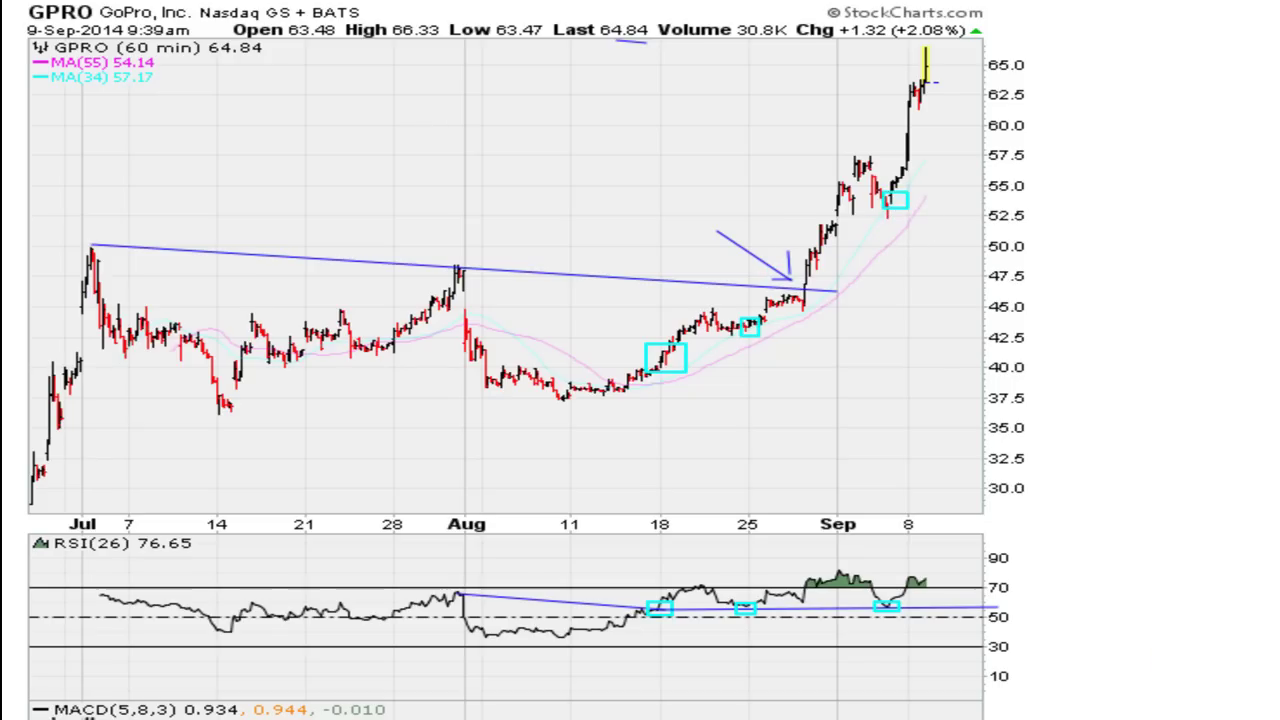
Draw an upward arrow beside the September price rally, and clear all annotations from the GPRO chart.
{"action": "left_click_drag", "start_coordinate": [922, 178], "coordinate": [962, 98]}
{"action": "left_click_drag", "start_coordinate": [938, 149], "coordinate": [967, 114]}
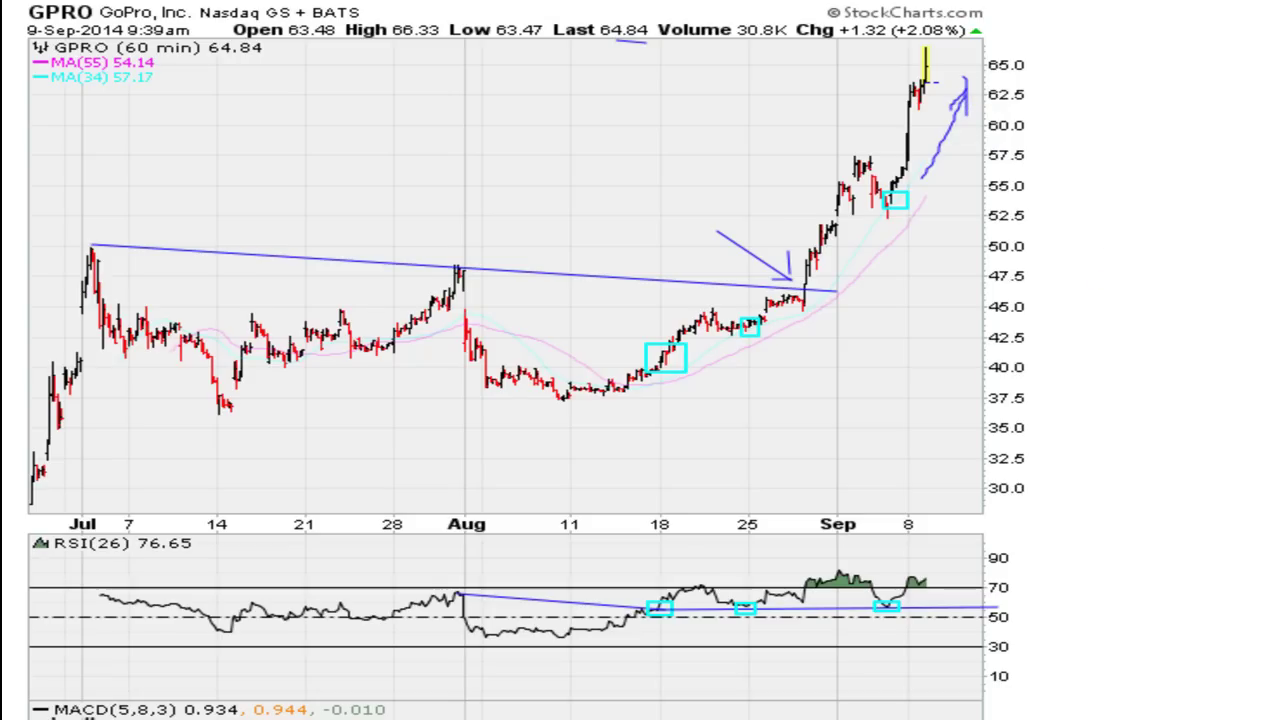
{"action": "key", "text": "Escape"}
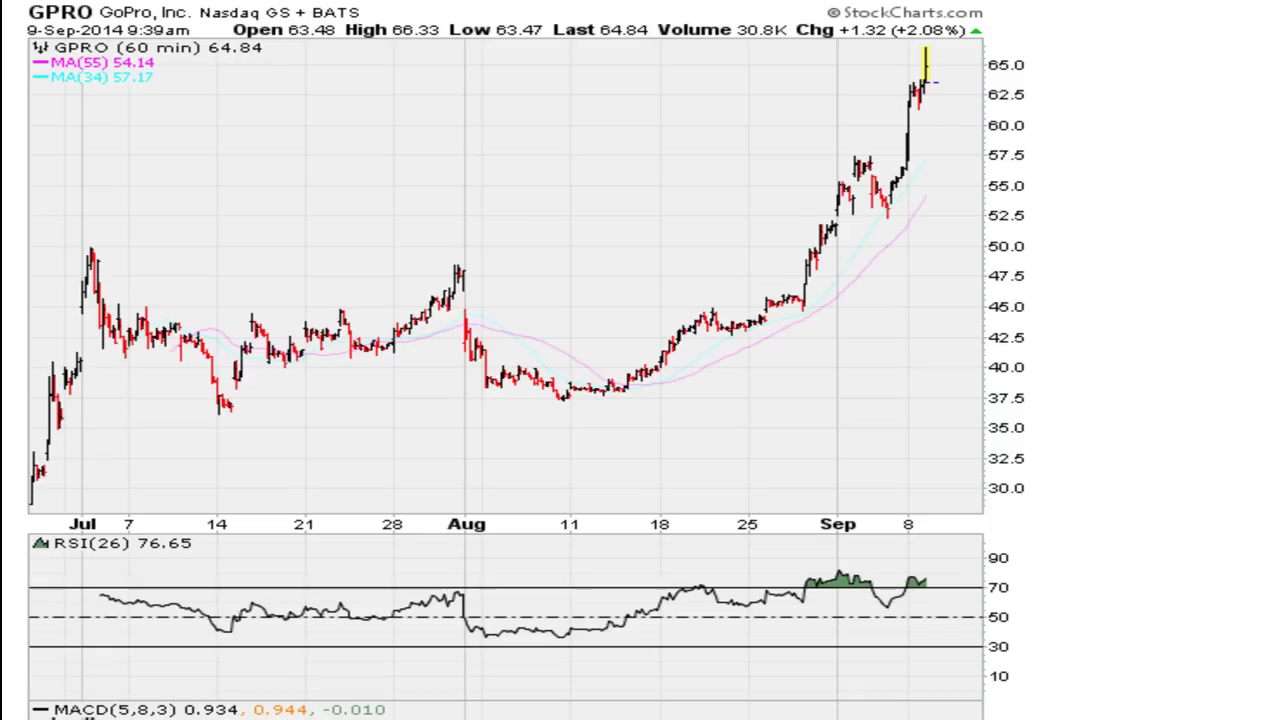
Draw a rising RSI trendline from the mid-July low to a boxed point at July's end, and arrow the early-August price drop downward.
{"action": "left_click_drag", "start_coordinate": [230, 630], "coordinate": [463, 598]}
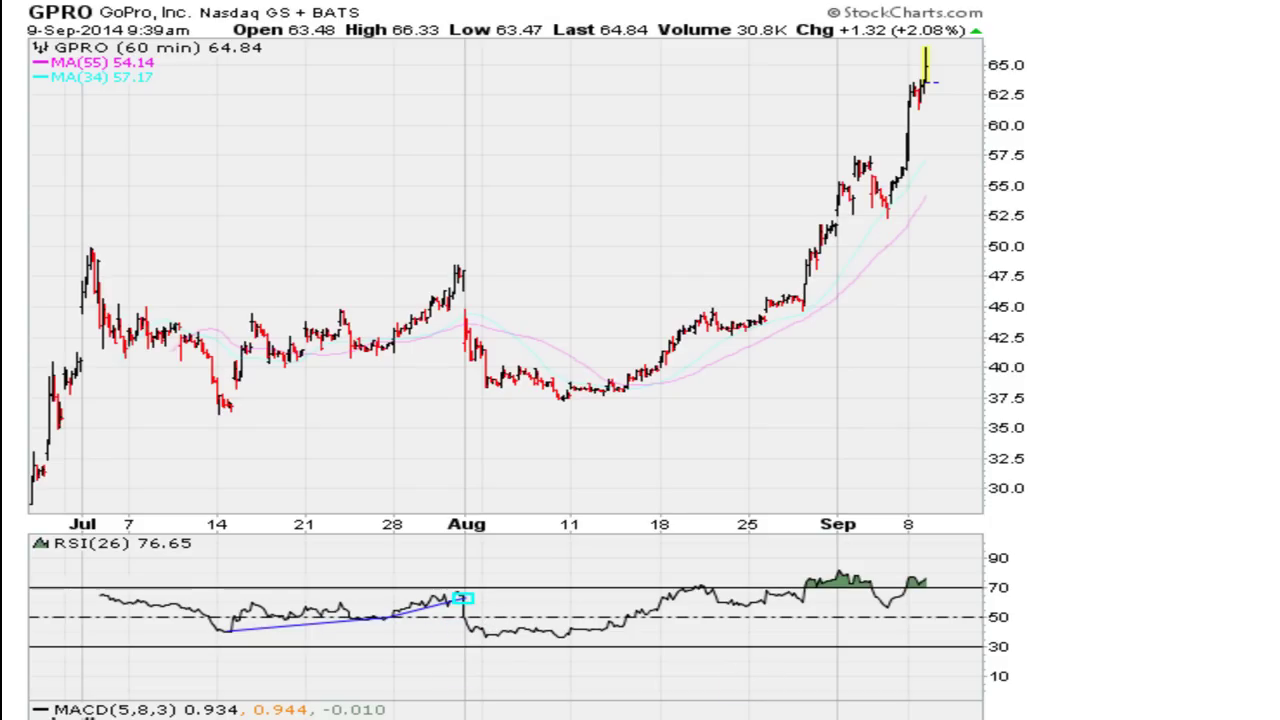
{"action": "mouse_move", "coordinate": [463, 290]}
{"action": "left_mouse_down"}
{"action": "mouse_move", "coordinate": [545, 407]}
{"action": "mouse_move", "coordinate": [520, 395]}
{"action": "mouse_move", "coordinate": [563, 371]}
{"action": "left_mouse_up"}
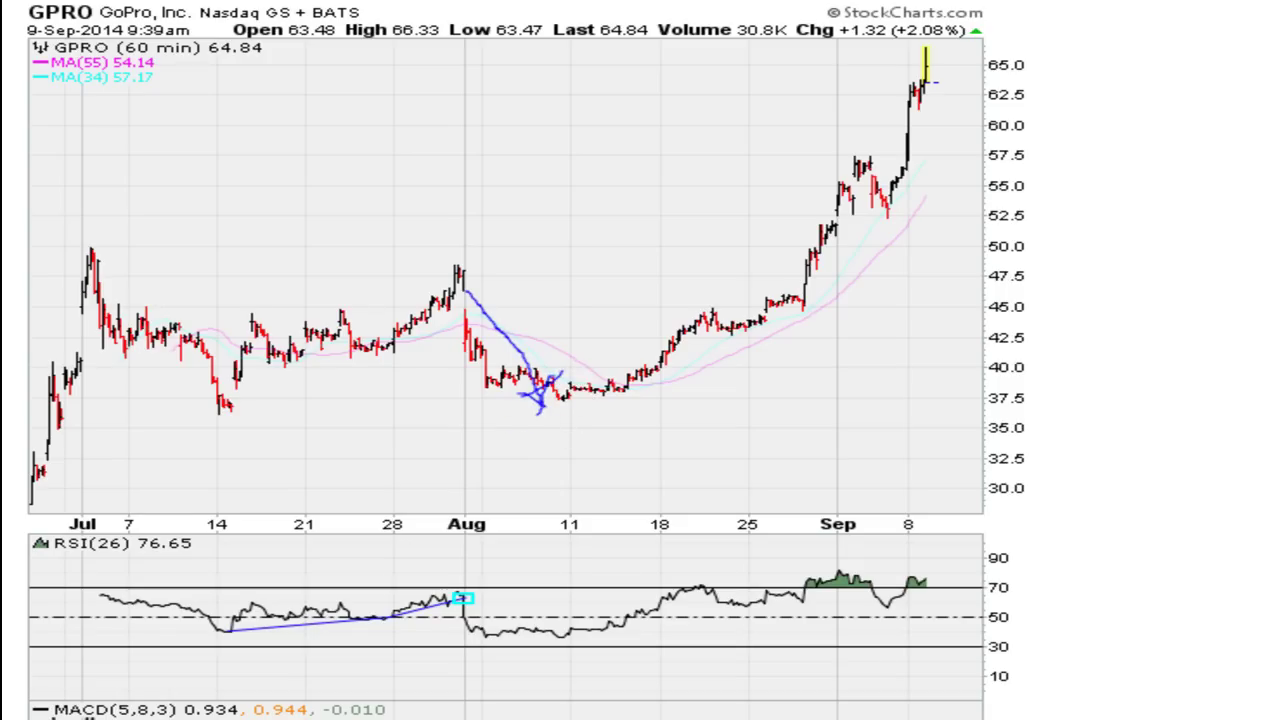
Draw a horizontal RSI line from the boxed point past September and box its crossings, plus the price bars near August 18 and 25.
{"action": "left_click_drag", "start_coordinate": [463, 598], "coordinate": [987, 600]}
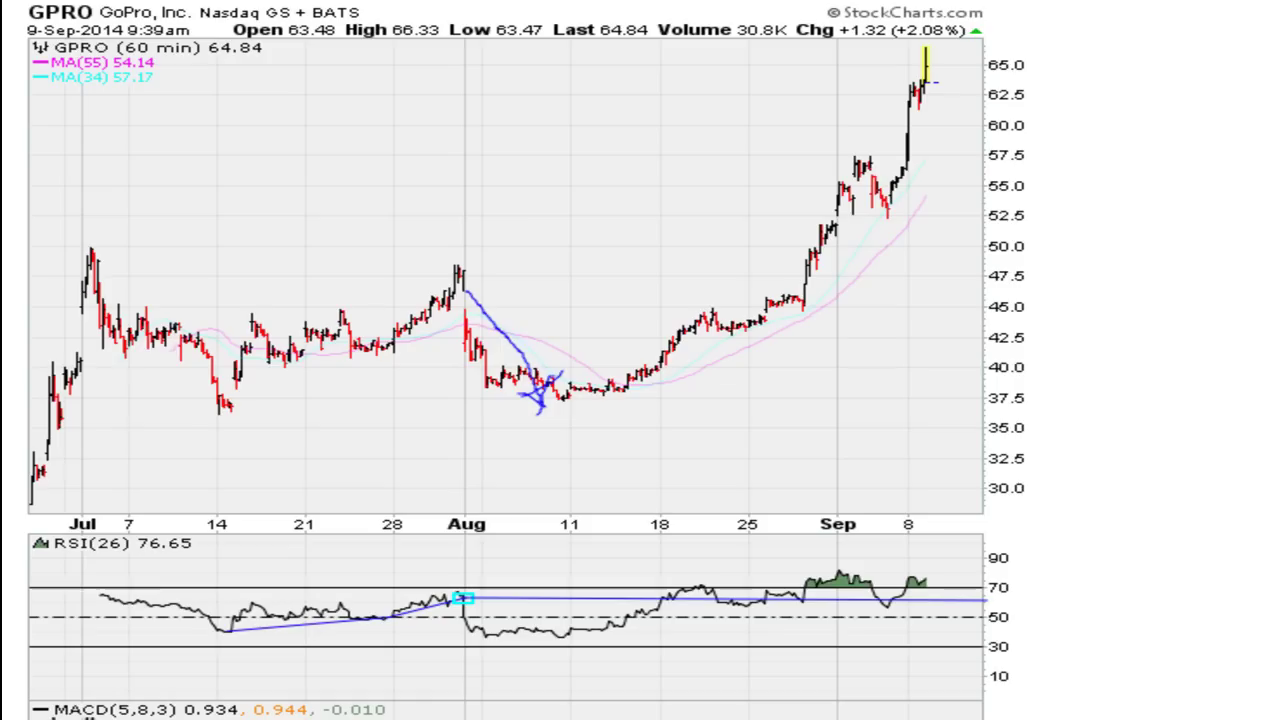
{"action": "left_click_drag", "start_coordinate": [455, 598], "coordinate": [482, 634]}
{"action": "left_click_drag", "start_coordinate": [655, 597], "coordinate": [680, 611]}
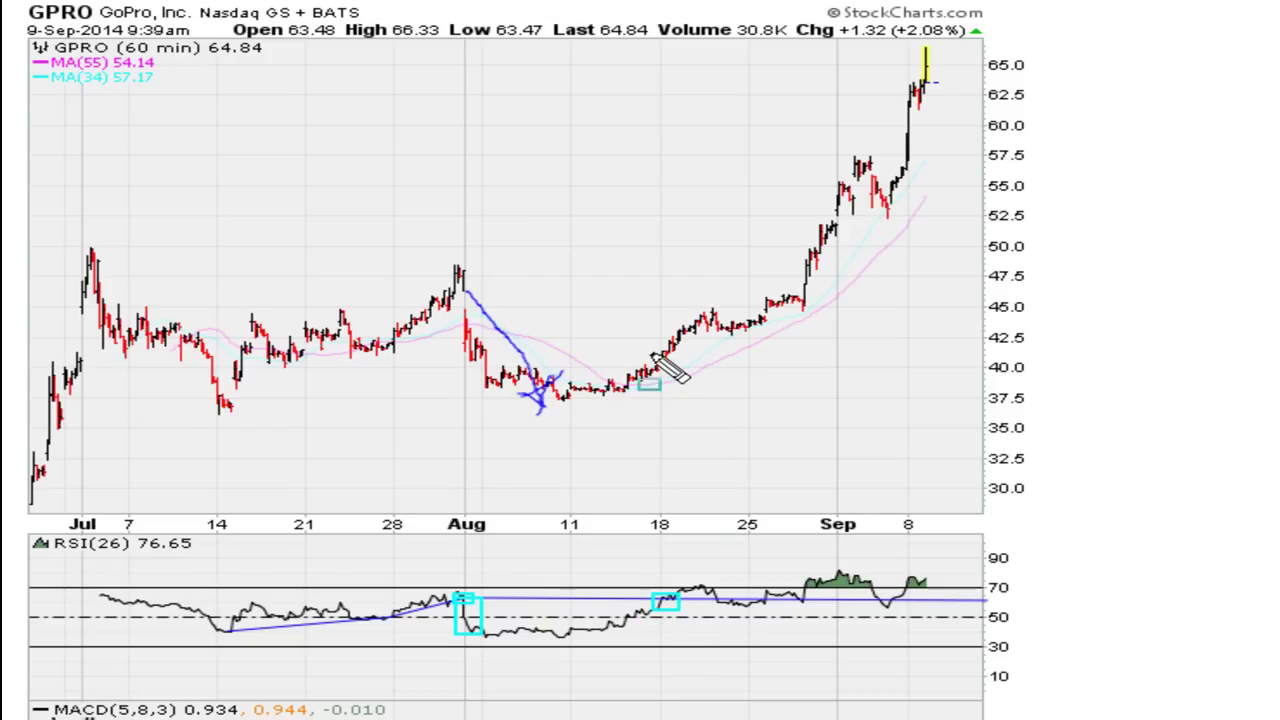
{"action": "left_click_drag", "start_coordinate": [651, 345], "coordinate": [677, 362]}
{"action": "left_click_drag", "start_coordinate": [756, 594], "coordinate": [770, 610]}
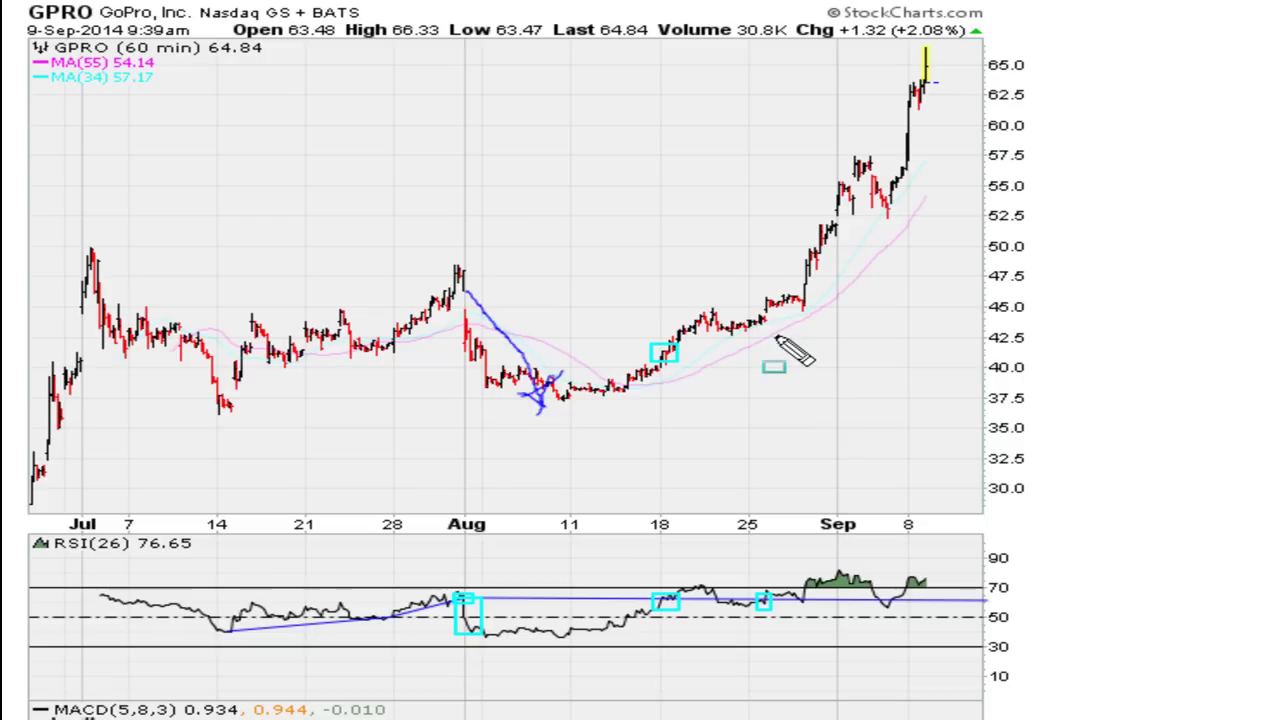
{"action": "left_click_drag", "start_coordinate": [756, 308], "coordinate": [769, 326]}
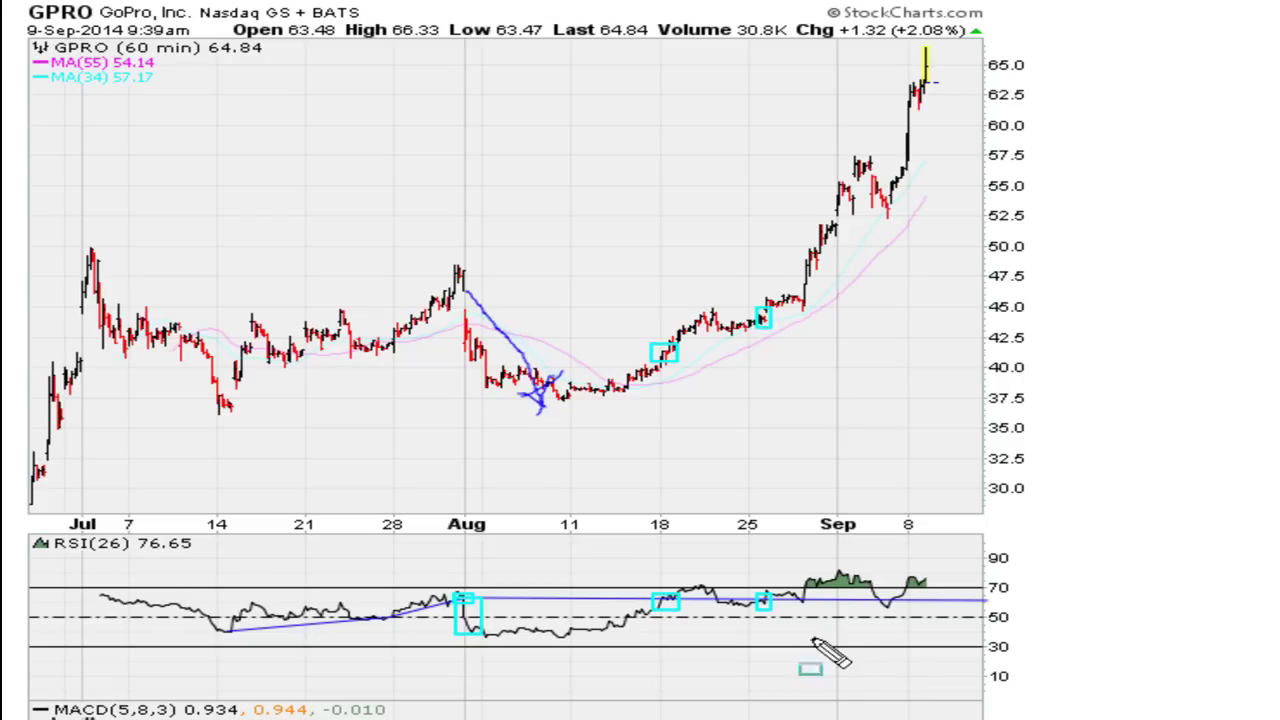
Box the RSI touches of the horizontal line just before September and near September 5, with the matching price bars.
{"action": "left_click_drag", "start_coordinate": [794, 594], "coordinate": [805, 604]}
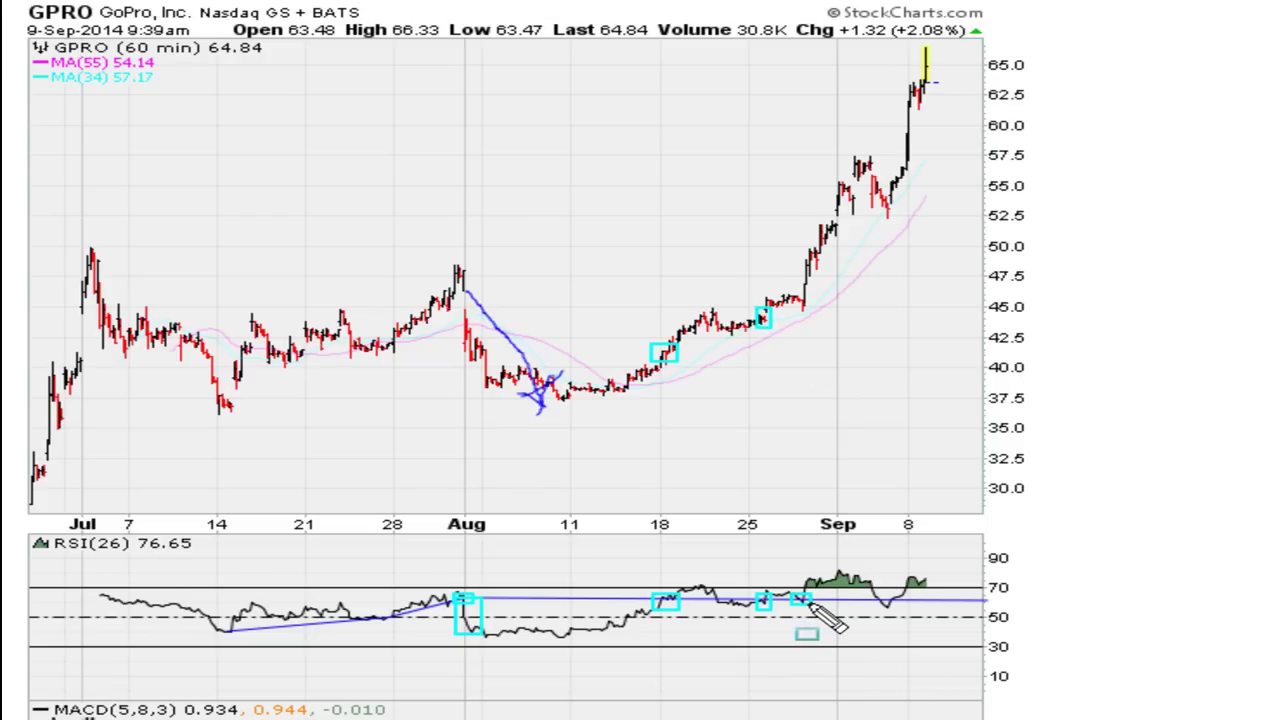
{"action": "left_click_drag", "start_coordinate": [790, 292], "coordinate": [806, 308]}
{"action": "left_click_drag", "start_coordinate": [872, 596], "coordinate": [903, 610]}
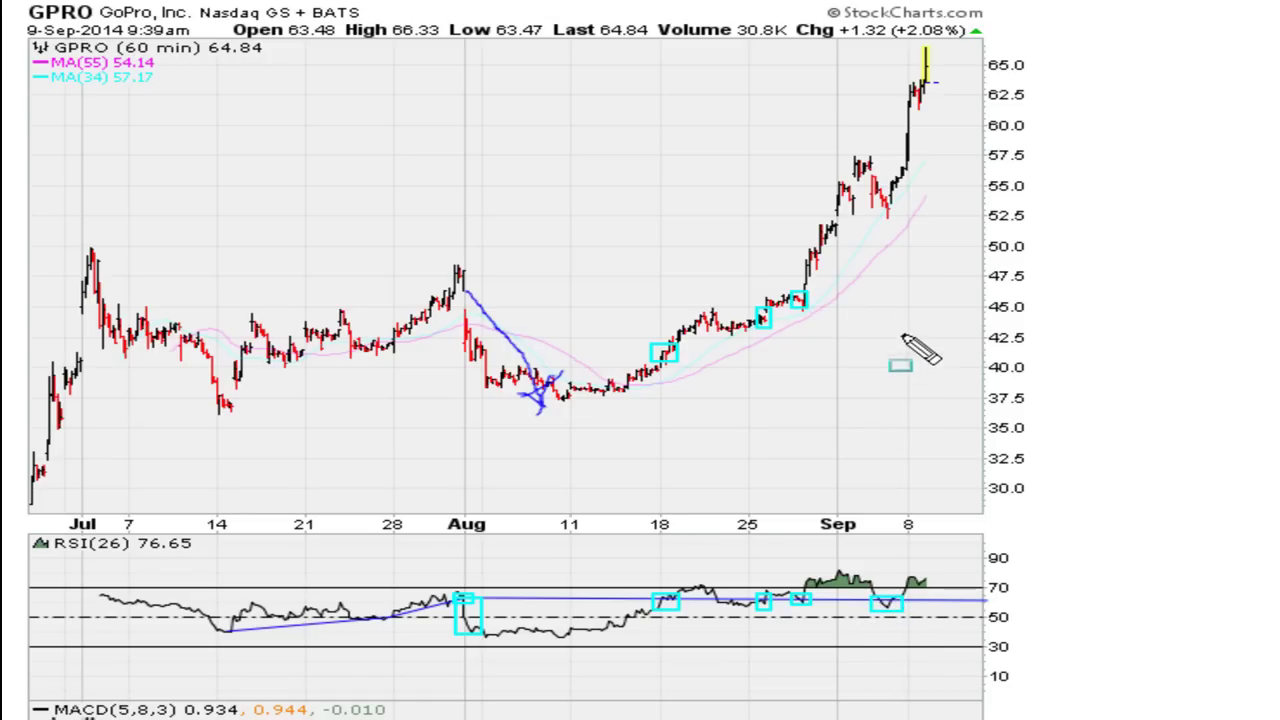
{"action": "left_click_drag", "start_coordinate": [881, 187], "coordinate": [905, 204]}
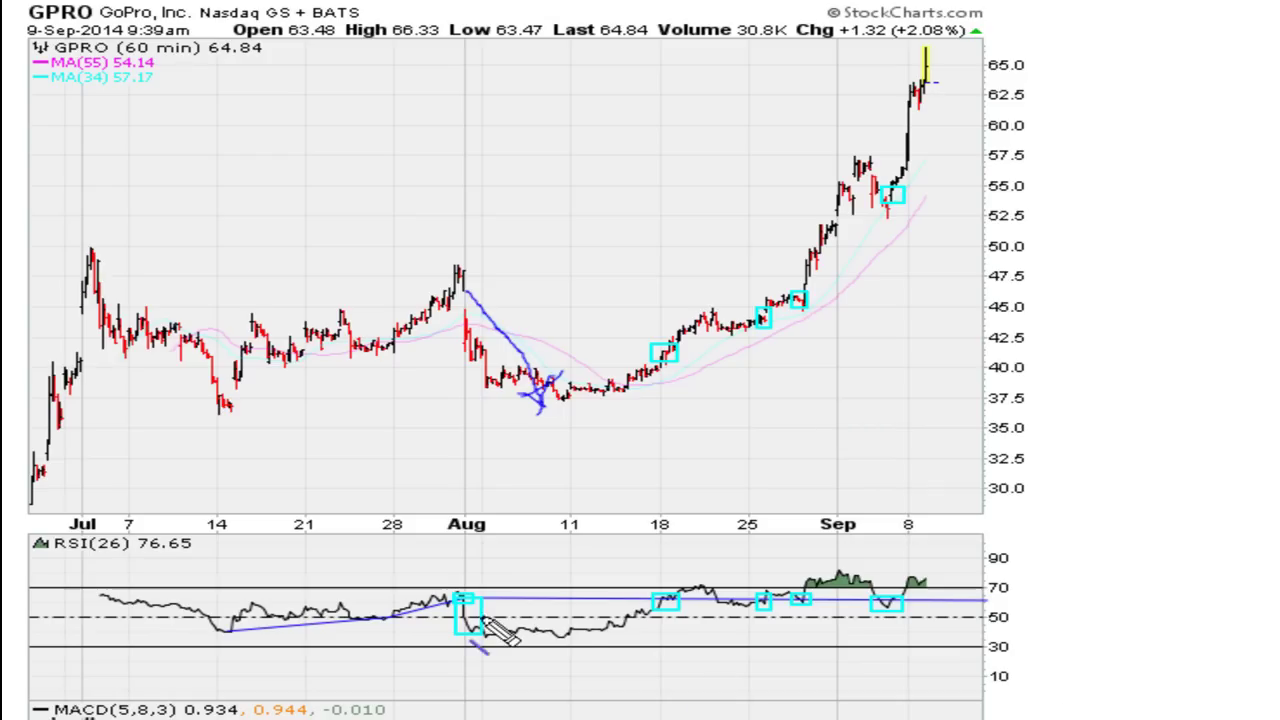
Retrace GPRO's horizontal RSI line from early August past September, and clear the annotations to switch to the 60-minute MBLY chart.
{"action": "mouse_move", "coordinate": [458, 598]}
{"action": "left_mouse_down"}
{"action": "mouse_move", "coordinate": [995, 630]}
{"action": "mouse_move", "coordinate": [1005, 605]}
{"action": "left_mouse_up"}
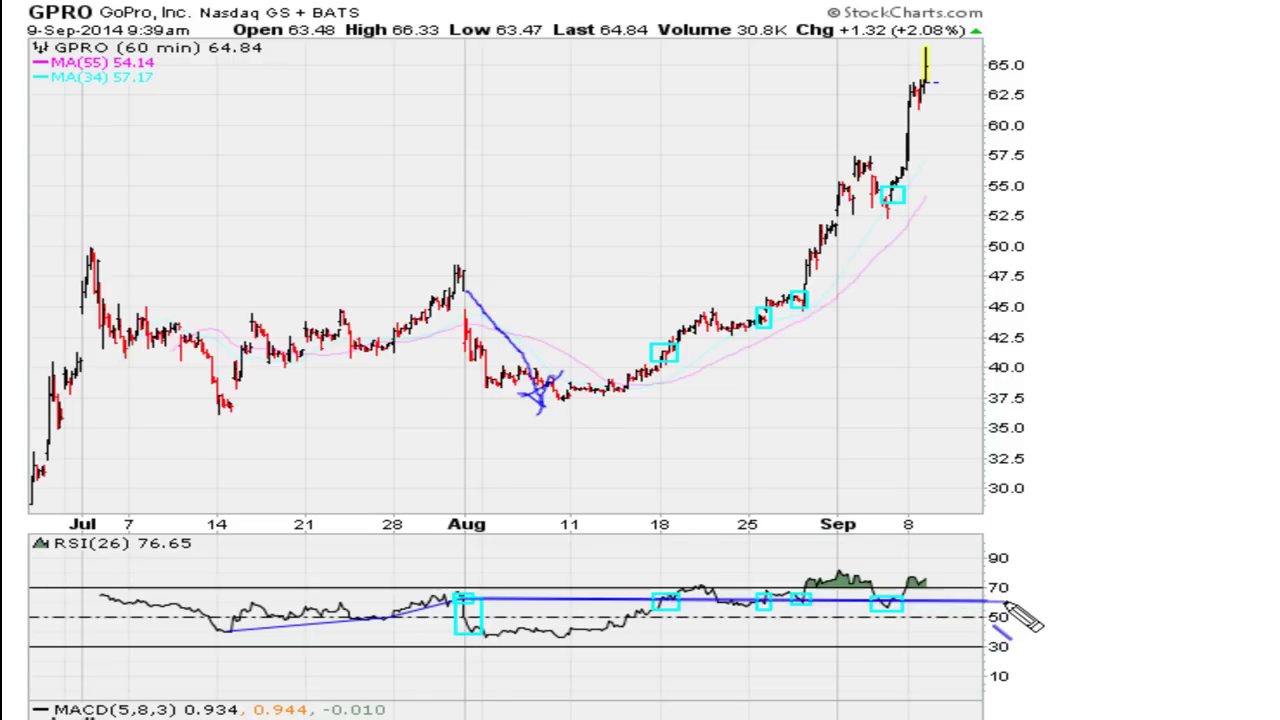
{"action": "key", "text": "Escape"}
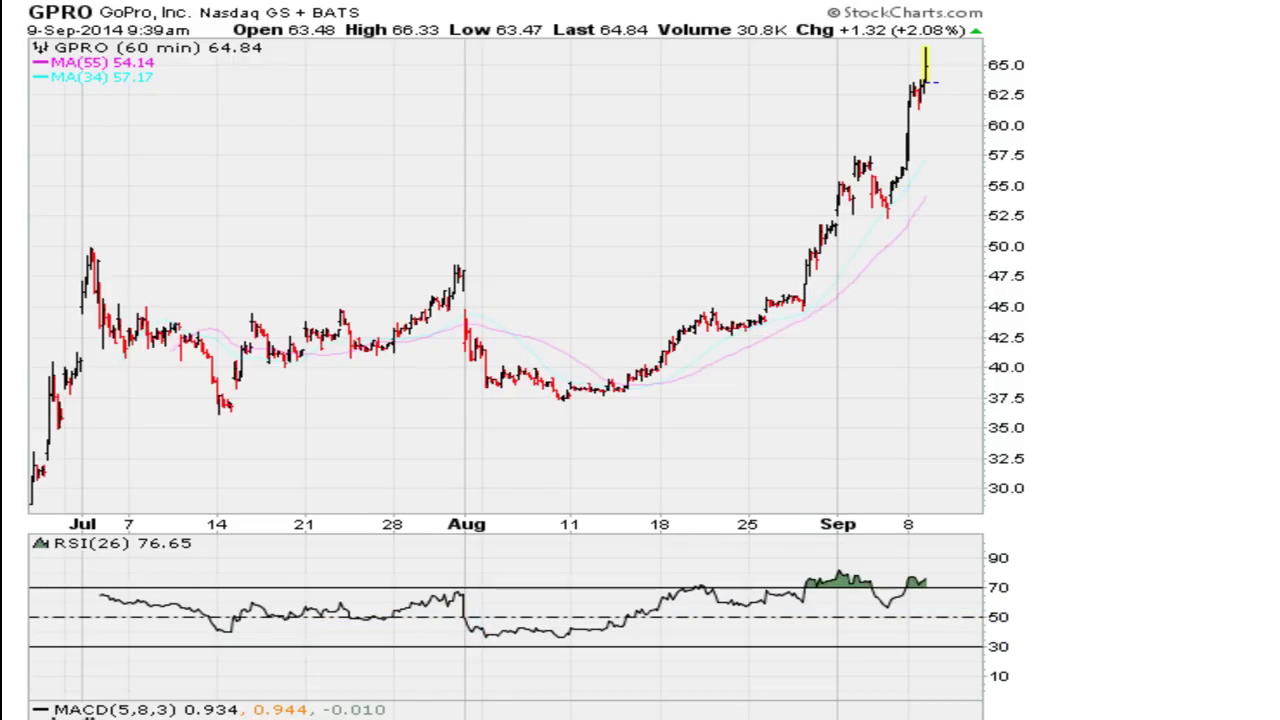
{"action": "key", "text": "ctrl+Tab"}
{"action": "key", "text": "ctrl+shift+d"}
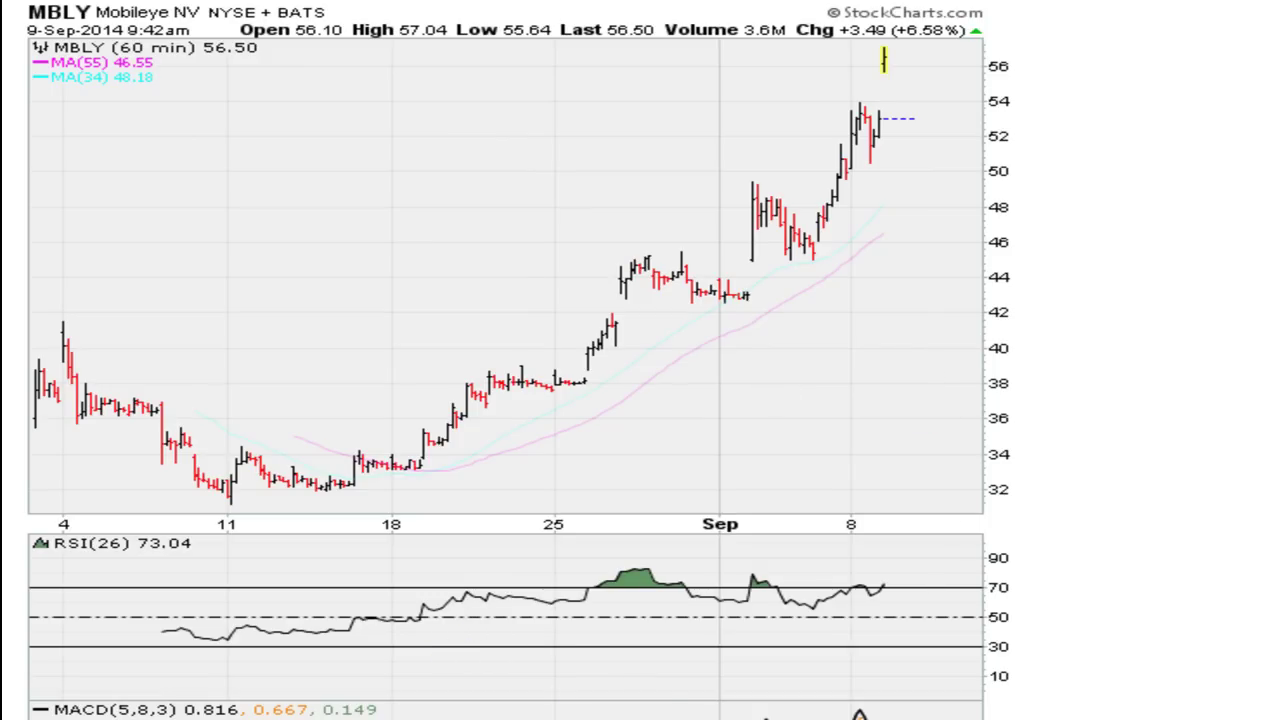
Draw short horizontal RSI lines before the August 19 and August 26 breakouts, and box both breakouts with their matching price bars.
{"action": "left_click_drag", "start_coordinate": [462, 594], "coordinate": [612, 594]}
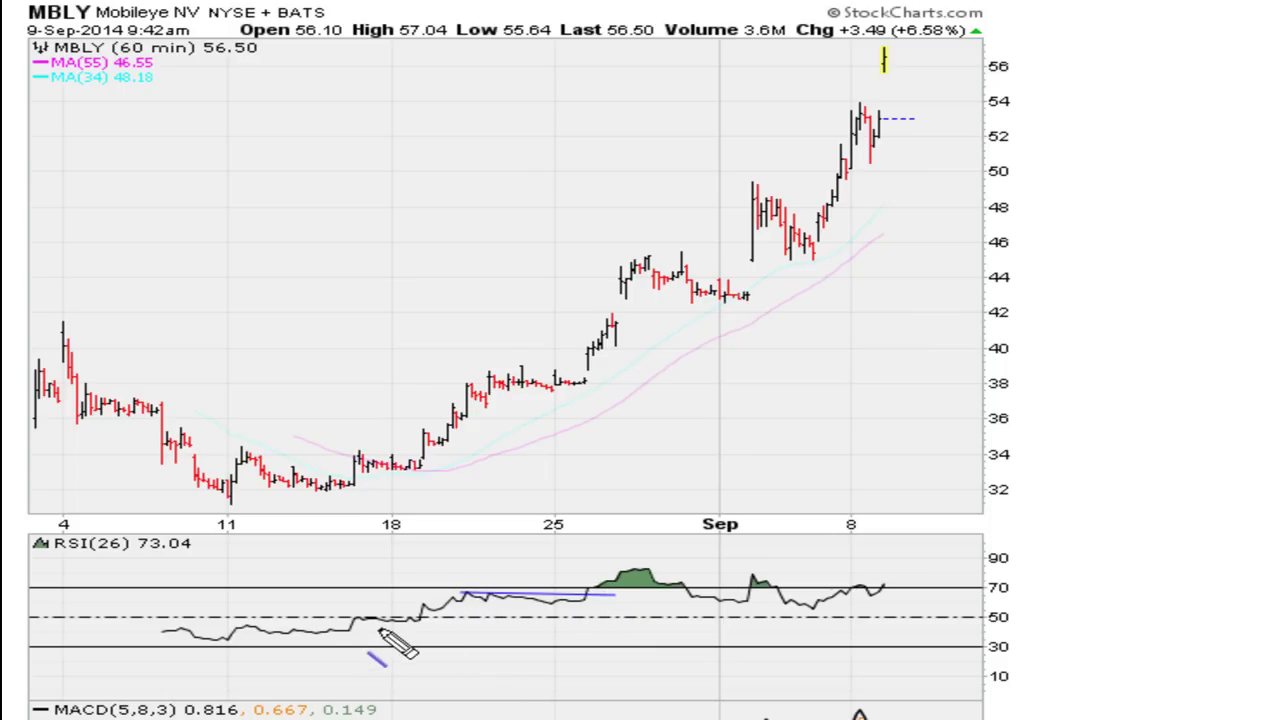
{"action": "left_click_drag", "start_coordinate": [352, 614], "coordinate": [449, 617]}
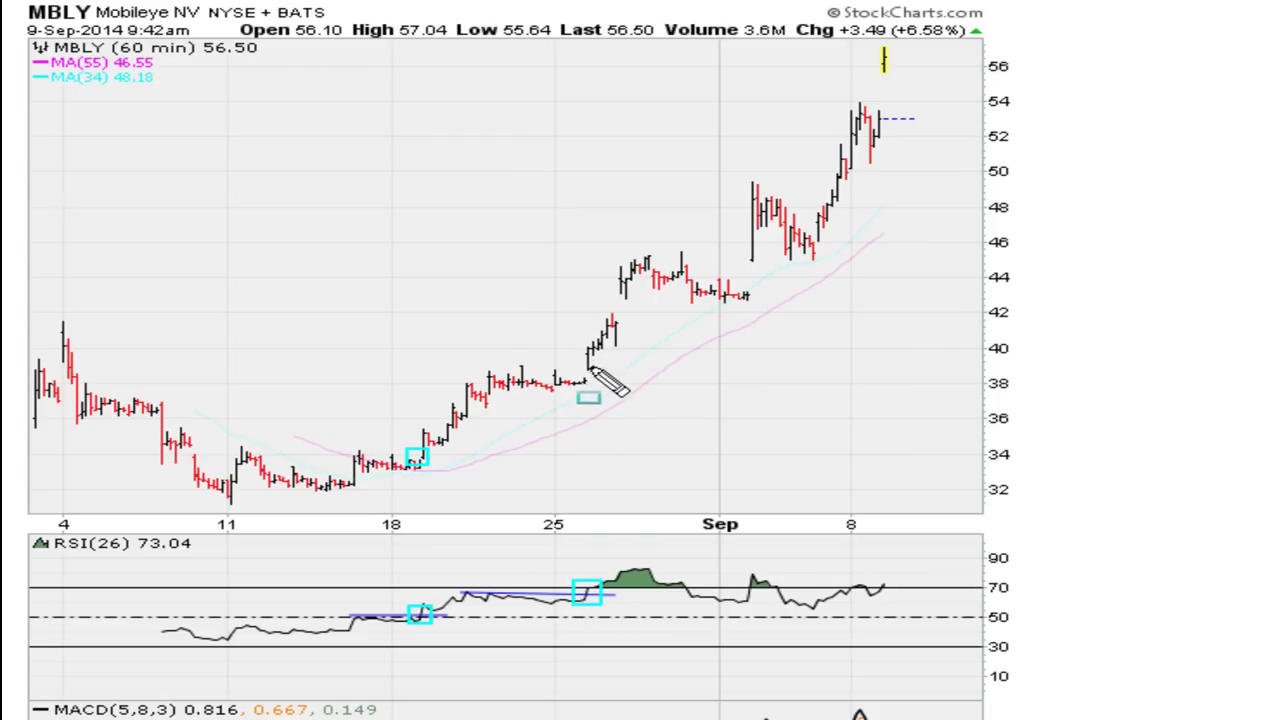
{"action": "left_click_drag", "start_coordinate": [567, 343], "coordinate": [613, 381]}
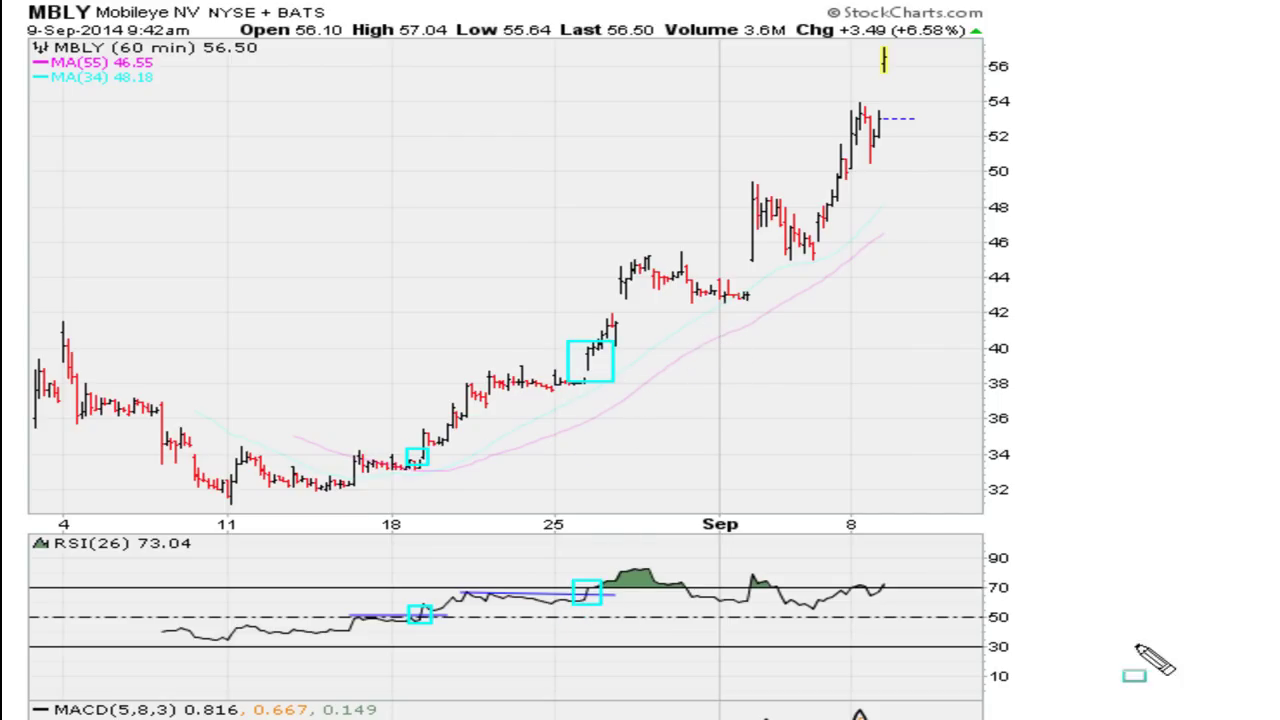
Draw curved upward arrows from both price boxes toward the September high, and clear all annotations from the MBLY chart.
{"action": "left_click_drag", "start_coordinate": [416, 436], "coordinate": [826, 66]}
{"action": "mouse_move", "coordinate": [597, 338]}
{"action": "left_mouse_down"}
{"action": "mouse_move", "coordinate": [820, 92]}
{"action": "mouse_move", "coordinate": [826, 61]}
{"action": "left_mouse_up"}
{"action": "mouse_move", "coordinate": [826, 66]}
{"action": "left_mouse_down"}
{"action": "mouse_move", "coordinate": [796, 94]}
{"action": "mouse_move", "coordinate": [825, 98]}
{"action": "mouse_move", "coordinate": [804, 124]}
{"action": "left_mouse_up"}
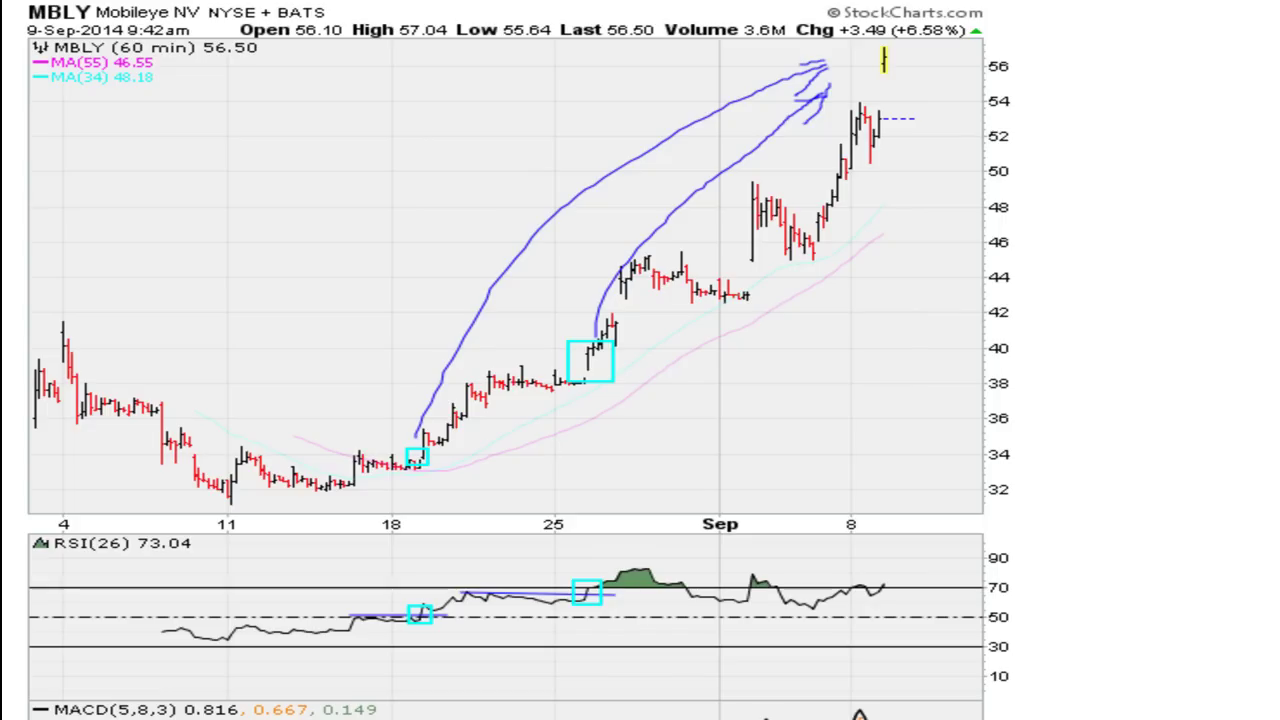
{"action": "key", "text": "Escape"}
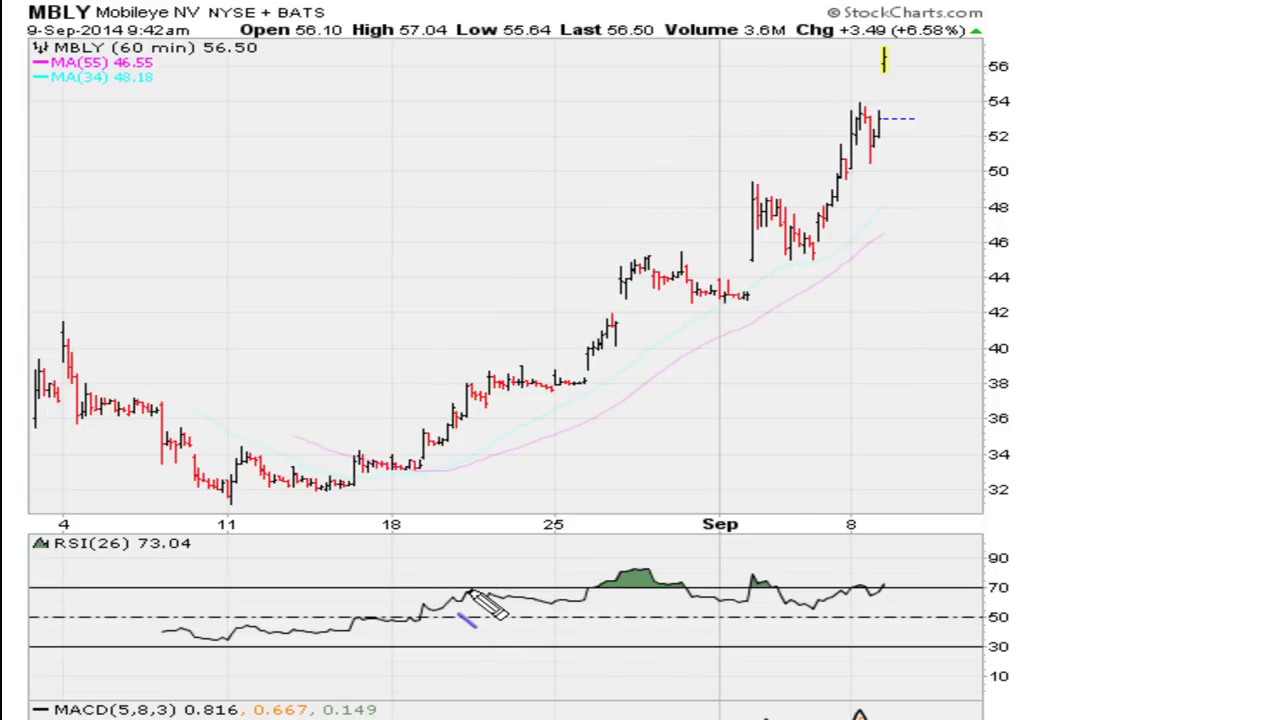
Draw a falling RSI line from the August 21 peak, extended horizontally past September, and box its early-September touch with the matching price bars.
{"action": "left_click_drag", "start_coordinate": [466, 590], "coordinate": [991, 600]}
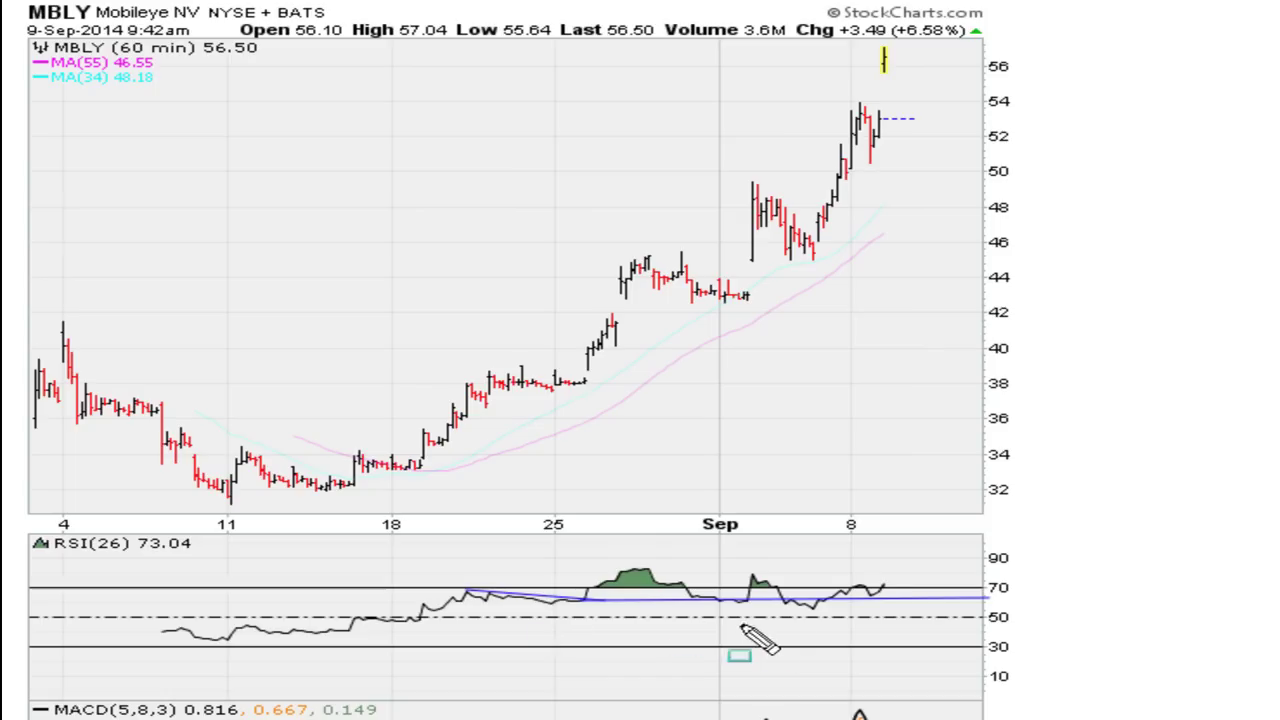
{"action": "left_click_drag", "start_coordinate": [751, 605], "coordinate": [754, 605]}
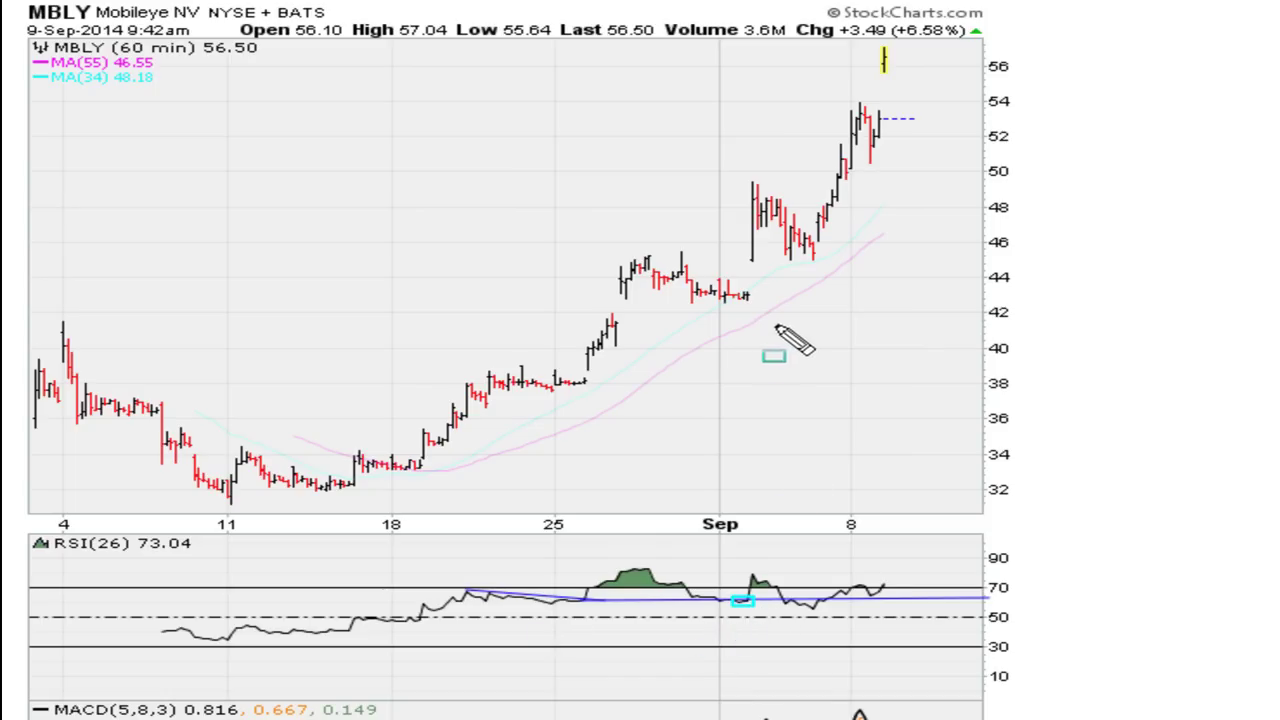
{"action": "left_click_drag", "start_coordinate": [725, 289], "coordinate": [752, 298]}
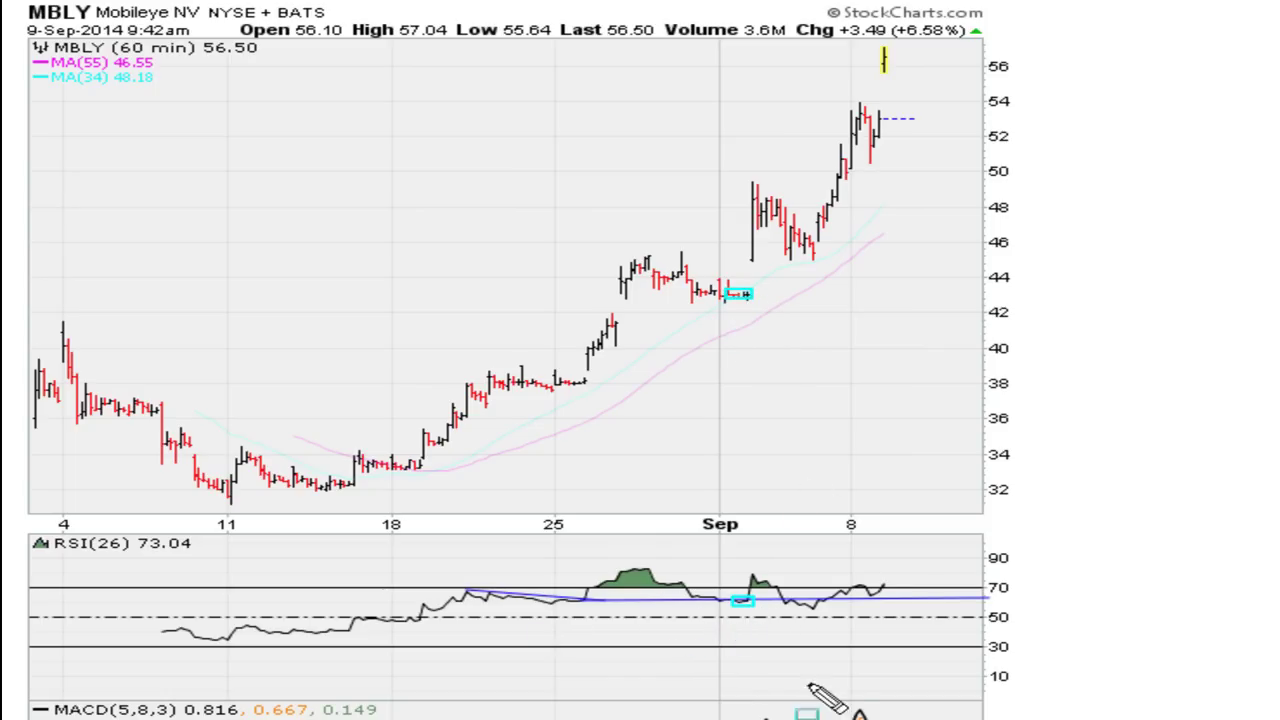
Box the RSI line's touches near September 5 and 8 with the matching price bars, and clear the annotations.
{"action": "left_click", "coordinate": [822, 596]}
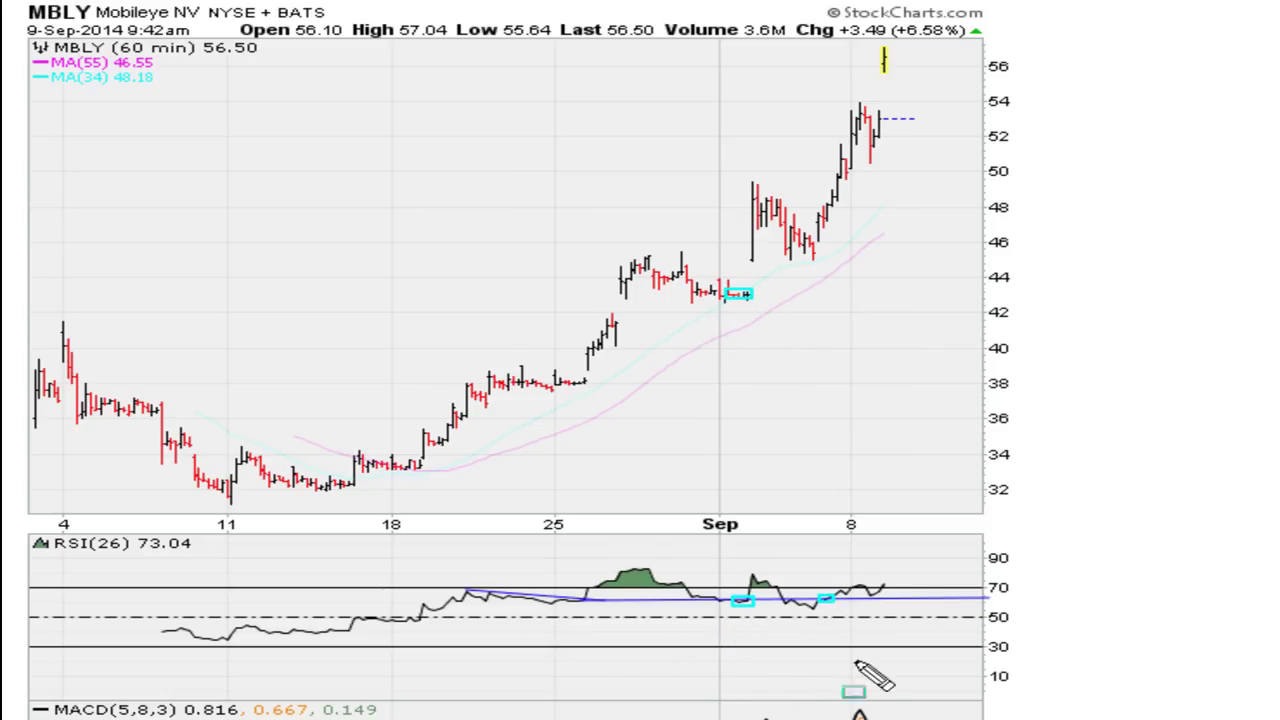
{"action": "left_click", "coordinate": [812, 227]}
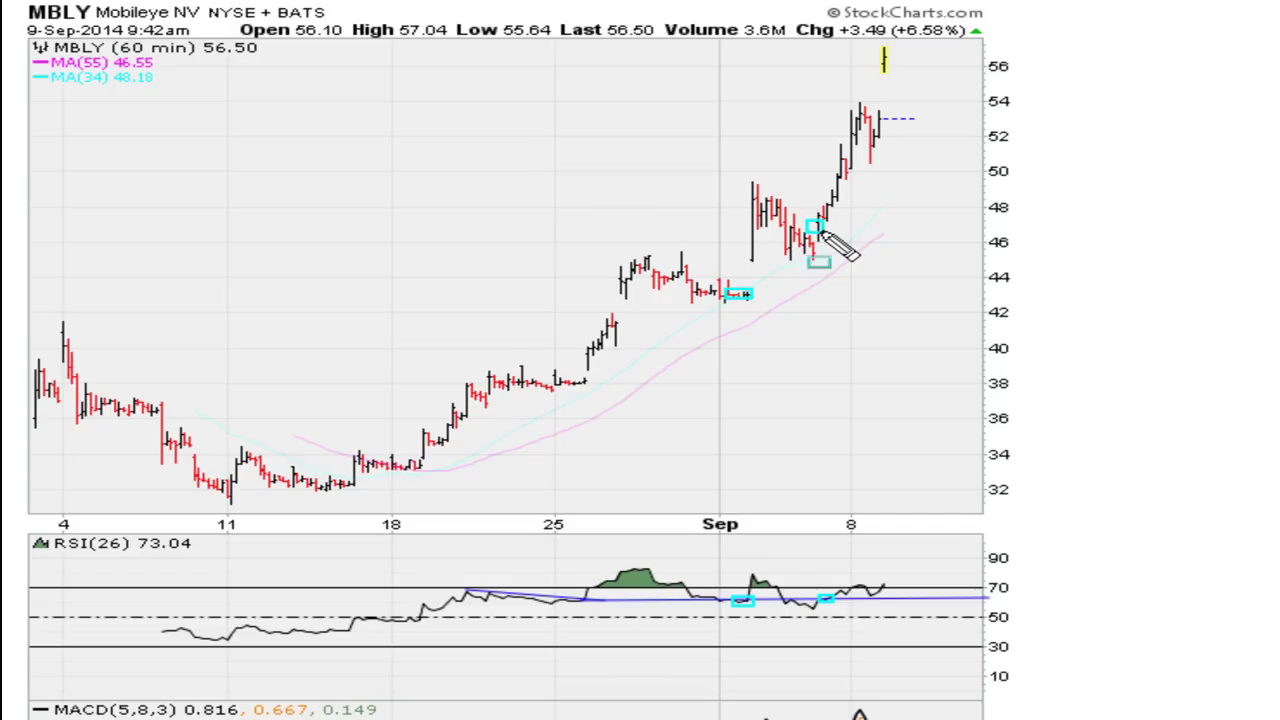
{"action": "left_click", "coordinate": [867, 597]}
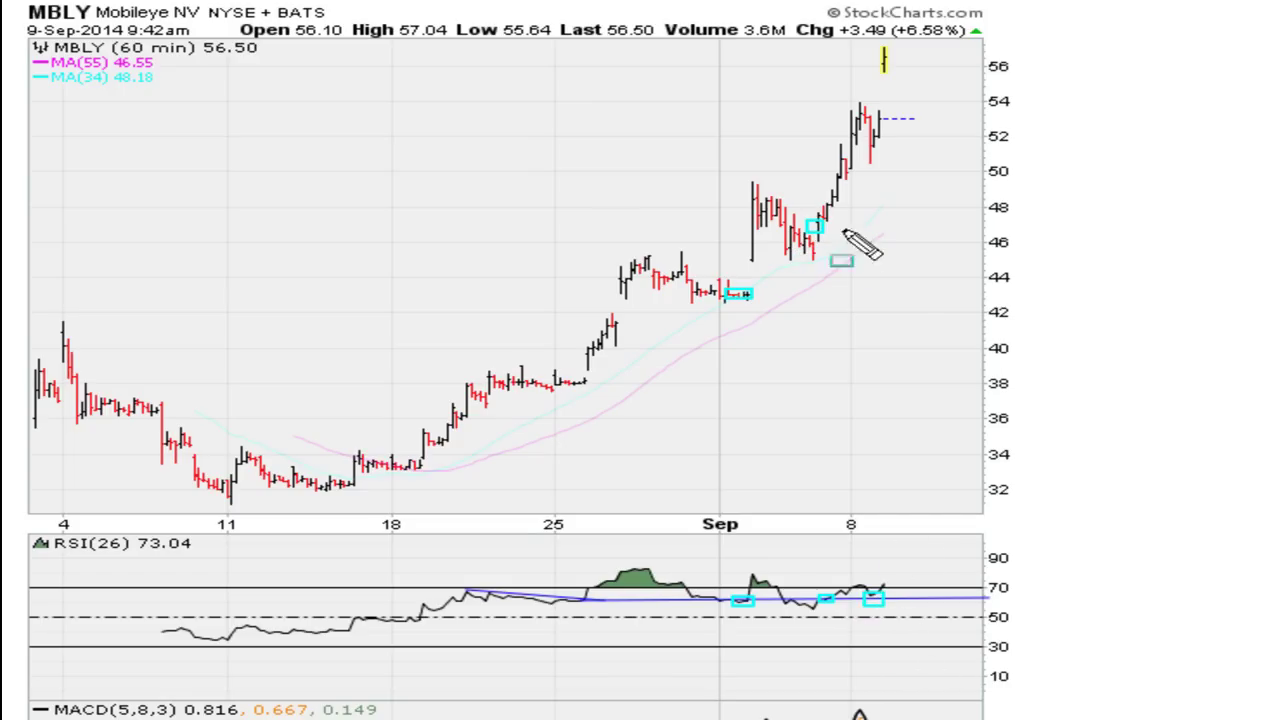
{"action": "left_click", "coordinate": [877, 139]}
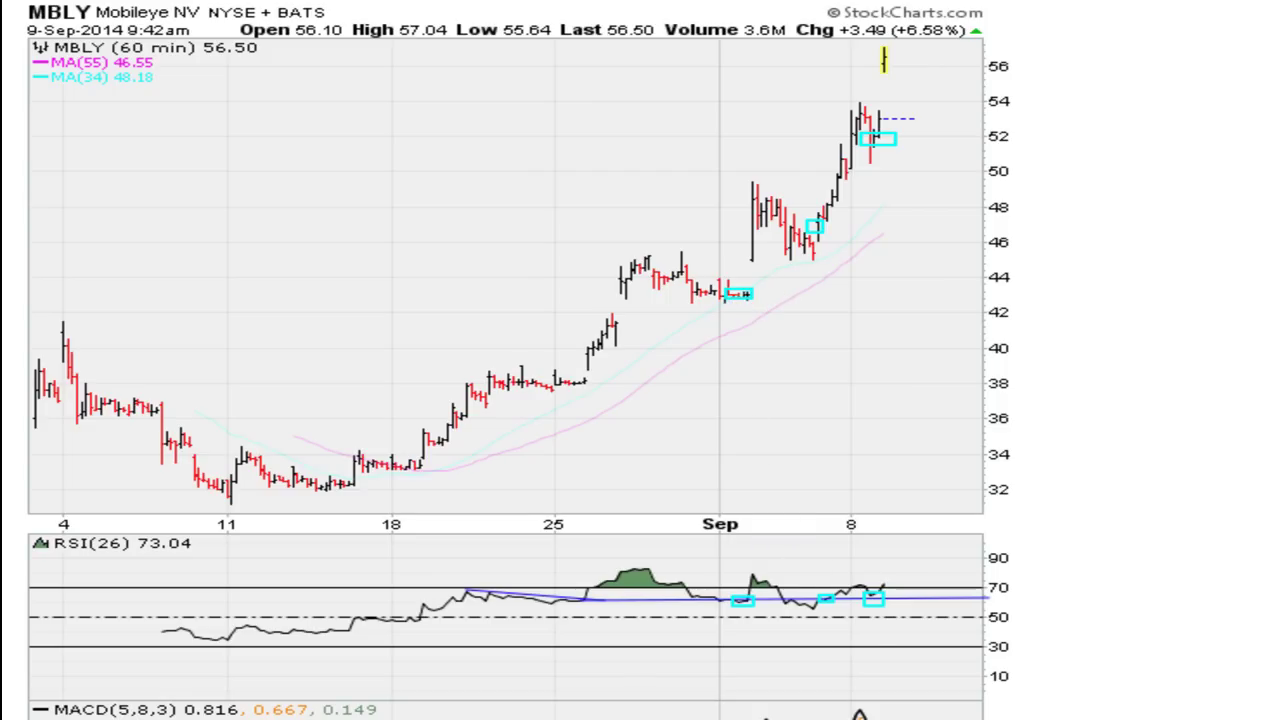
{"action": "key", "text": "Escape"}
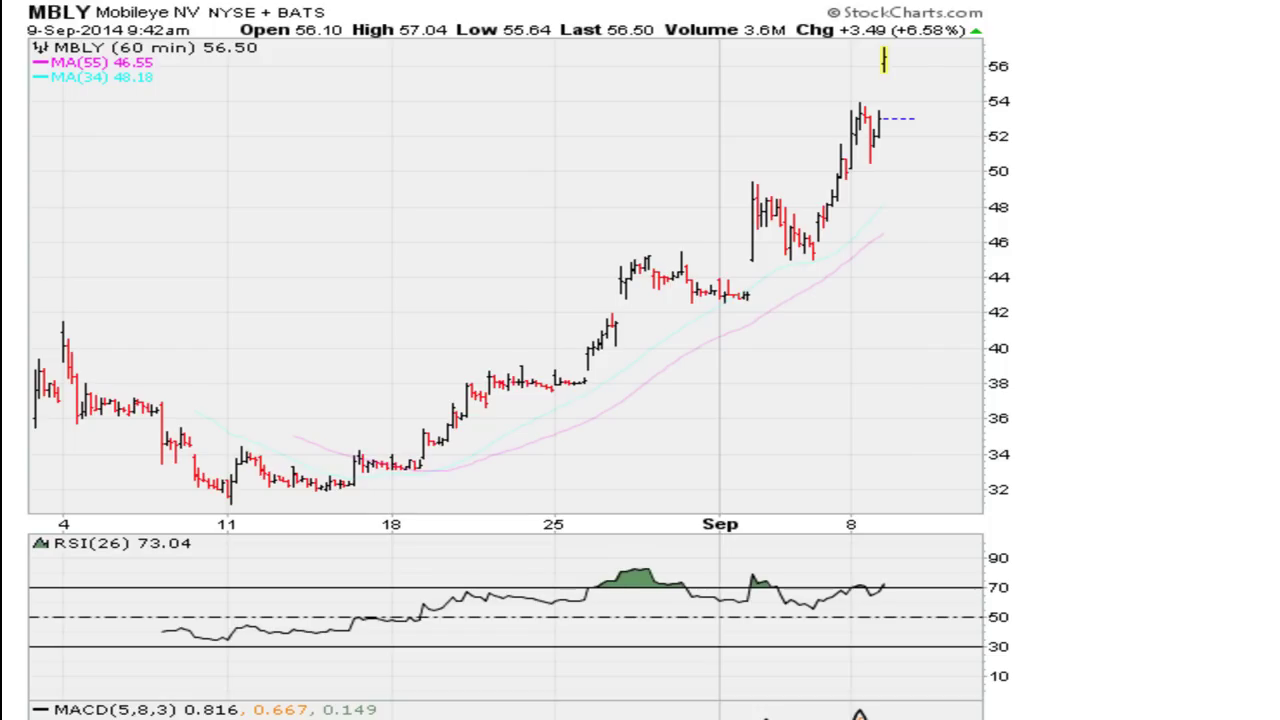
On the daily TWTR chart, box the December RSI readings above 70 and the matching price rally.
{"action": "key", "text": "Page_Down"}
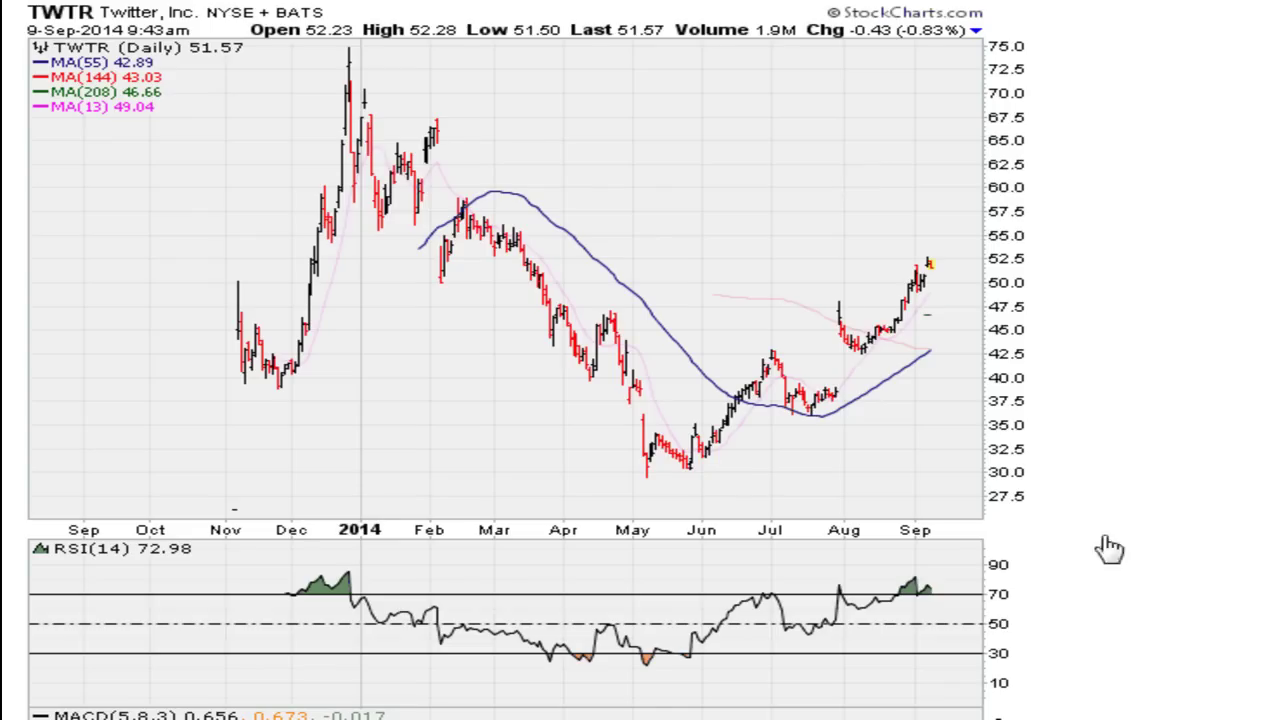
{"action": "left_click_drag", "start_coordinate": [305, 570], "coordinate": [352, 599]}
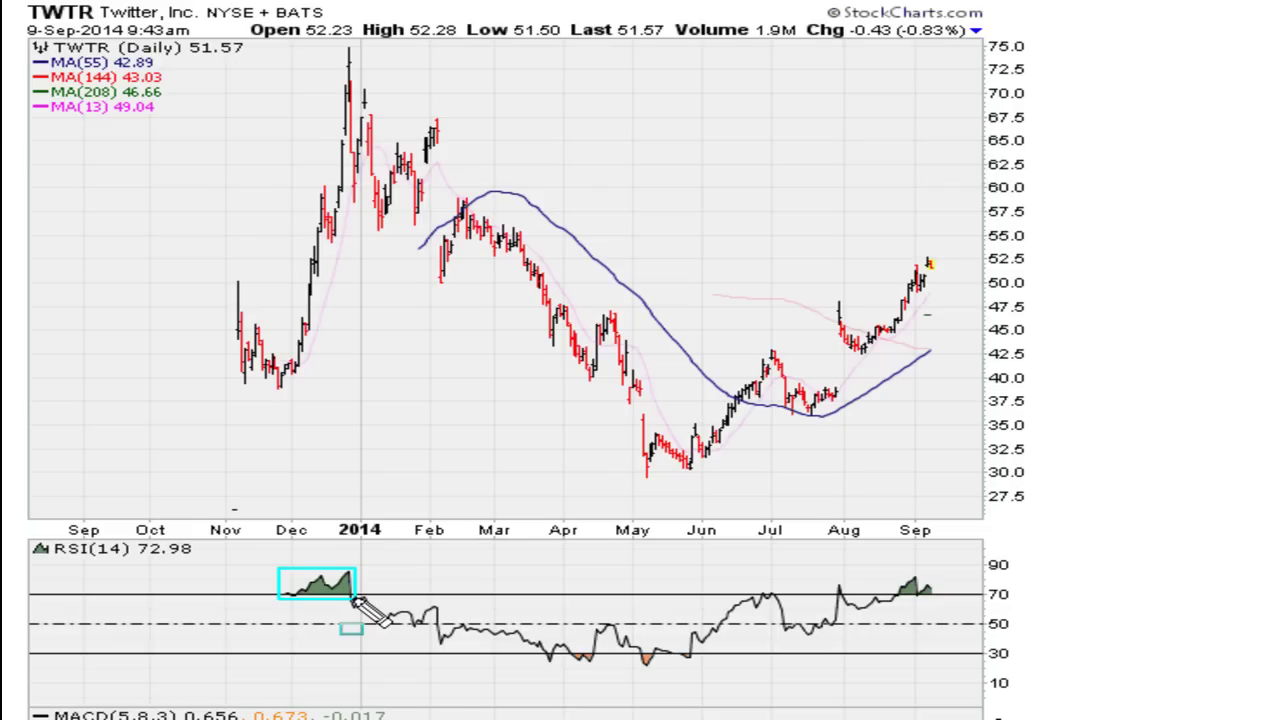
{"action": "mouse_move", "coordinate": [250, 47]}
{"action": "left_mouse_down"}
{"action": "mouse_move", "coordinate": [349, 57]}
{"action": "mouse_move", "coordinate": [357, 344]}
{"action": "left_mouse_up"}
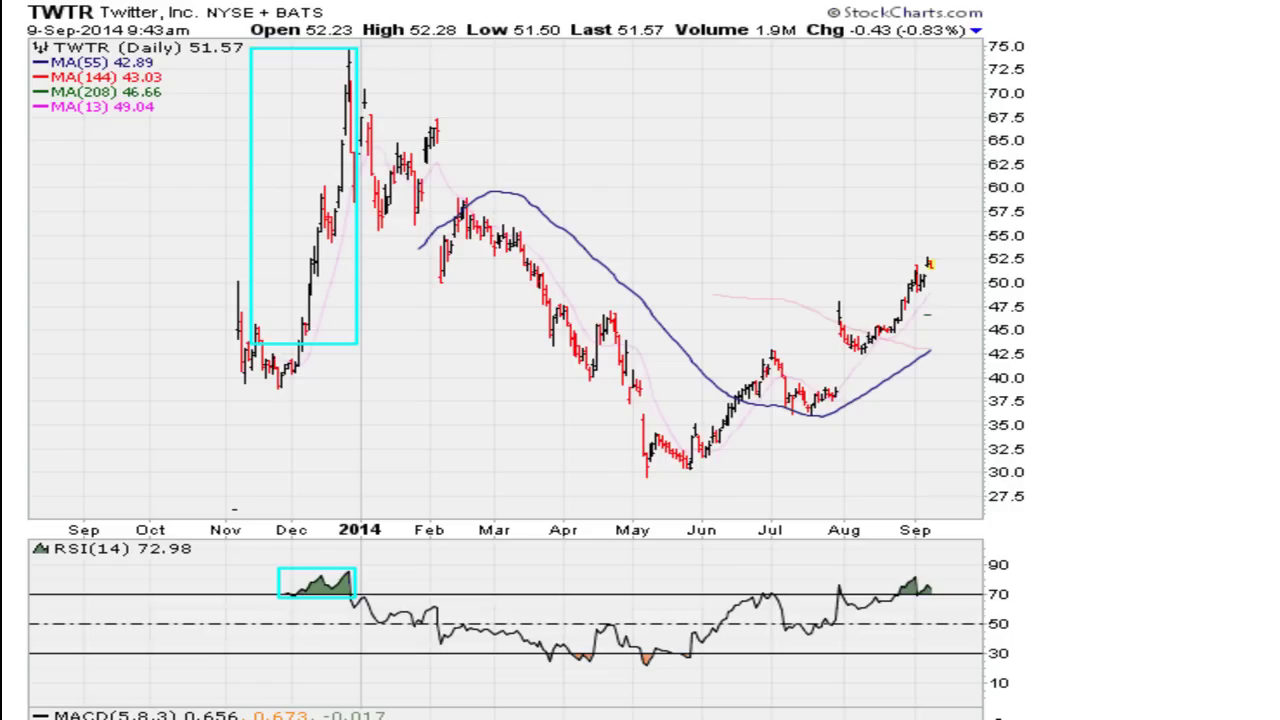
Draw a falling RSI trendline from the December peak to late August, and box its breakout and the late-August and September price bars.
{"action": "left_click_drag", "start_coordinate": [352, 573], "coordinate": [906, 603]}
{"action": "left_click_drag", "start_coordinate": [877, 318], "coordinate": [908, 337]}
{"action": "left_click_drag", "start_coordinate": [913, 251], "coordinate": [943, 270]}
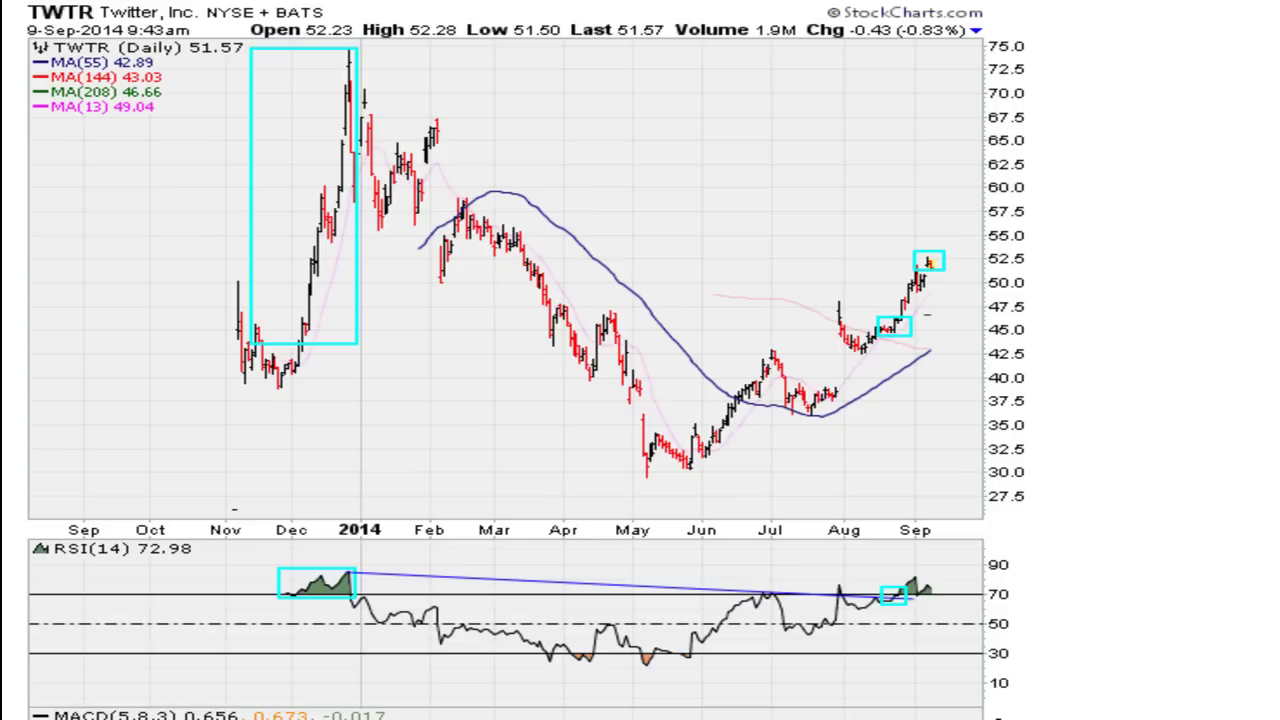
Draw a rising RSI trendline from the late-May low past September, and clear all annotations from the TWTR chart.
{"action": "mouse_move", "coordinate": [688, 657]}
{"action": "left_mouse_down"}
{"action": "mouse_move", "coordinate": [750, 680]}
{"action": "mouse_move", "coordinate": [990, 590]}
{"action": "left_mouse_up"}
{"action": "left_click_drag", "start_coordinate": [688, 657], "coordinate": [1018, 582]}
{"action": "key", "text": "Escape"}
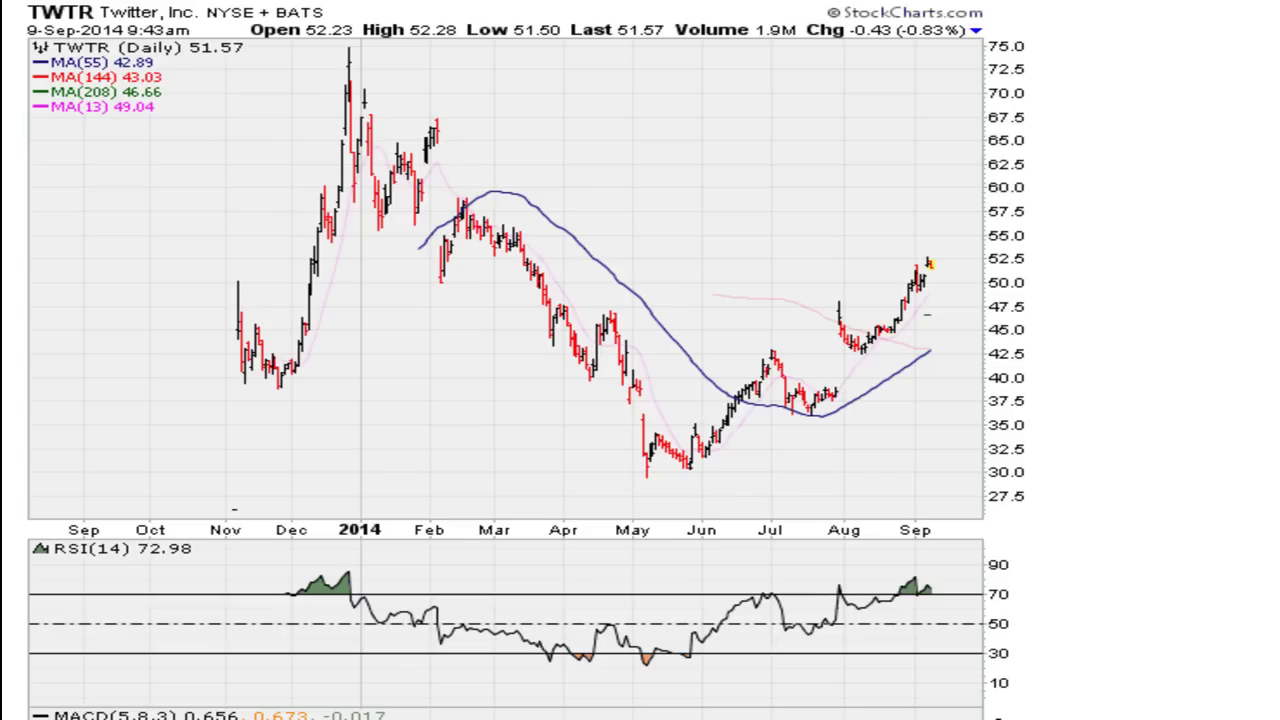
On the daily GPRO chart, draw a horizontal RSI line from the late-July peak and highlight a vertical band from its breakout up to price.
{"action": "key", "text": "Right"}
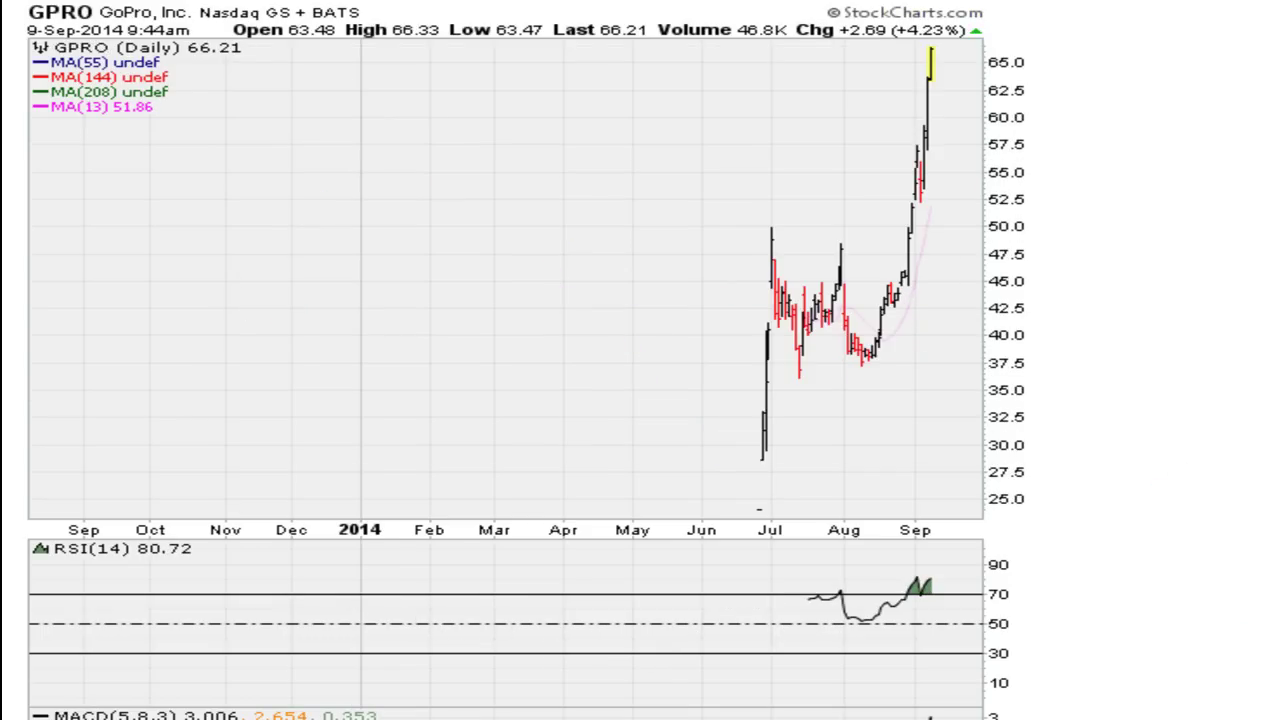
{"action": "mouse_move", "coordinate": [840, 593]}
{"action": "left_mouse_down"}
{"action": "mouse_move", "coordinate": [914, 582]}
{"action": "mouse_move", "coordinate": [957, 593]}
{"action": "left_mouse_up"}
{"action": "left_click_drag", "start_coordinate": [905, 594], "coordinate": [915, 262]}
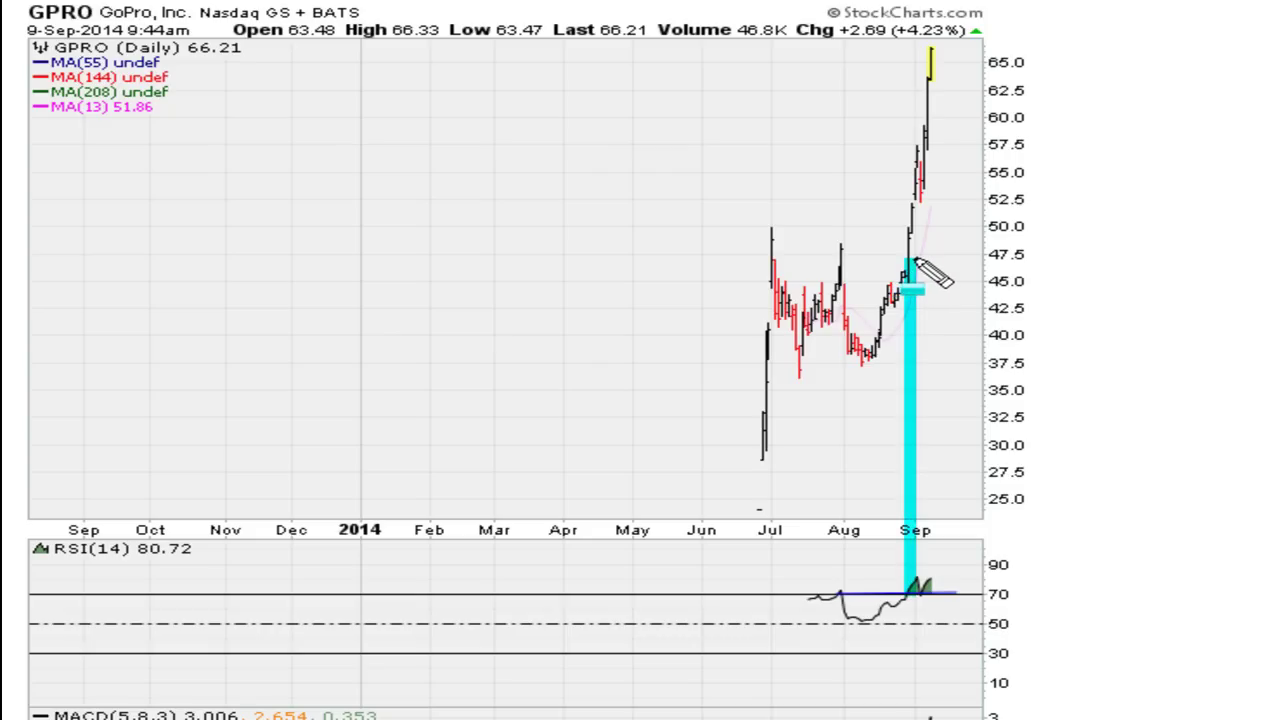
Draw a falling price trendline across the early-July and late-July highs past September, and box both highs.
{"action": "left_click_drag", "start_coordinate": [764, 237], "coordinate": [879, 250]}
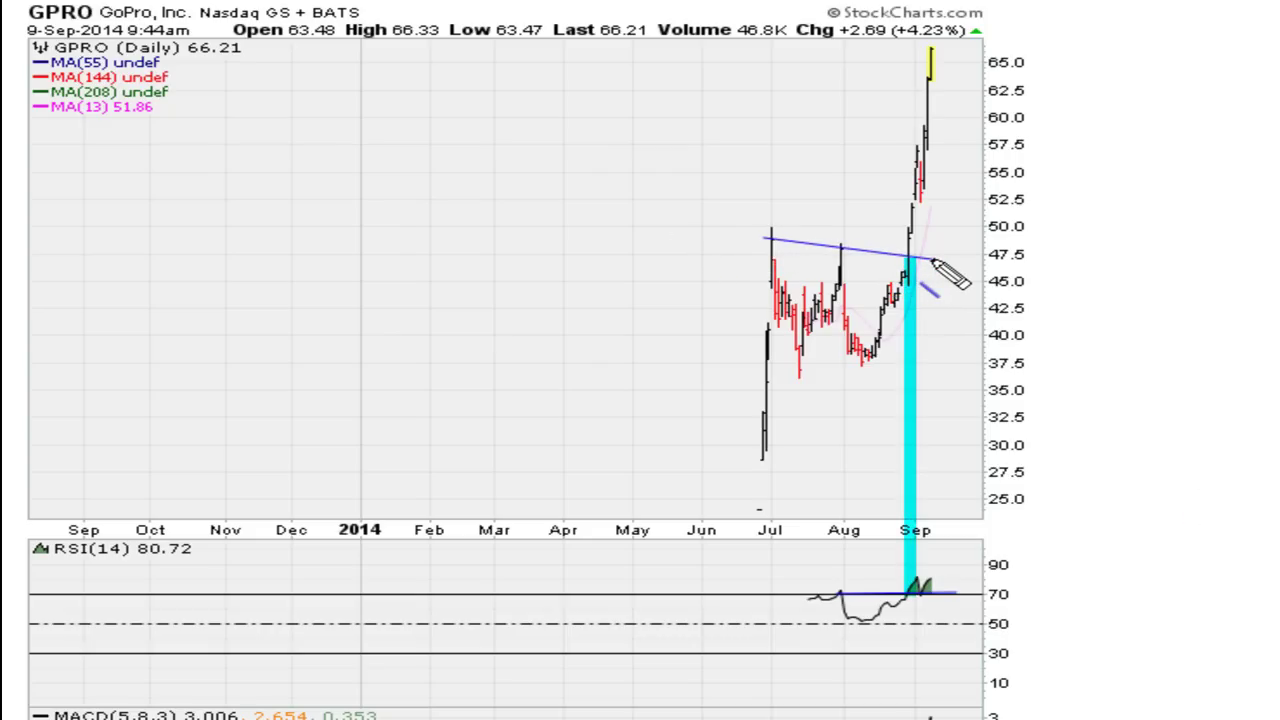
{"action": "left_click", "coordinate": [777, 240]}
{"action": "left_click", "coordinate": [840, 248]}
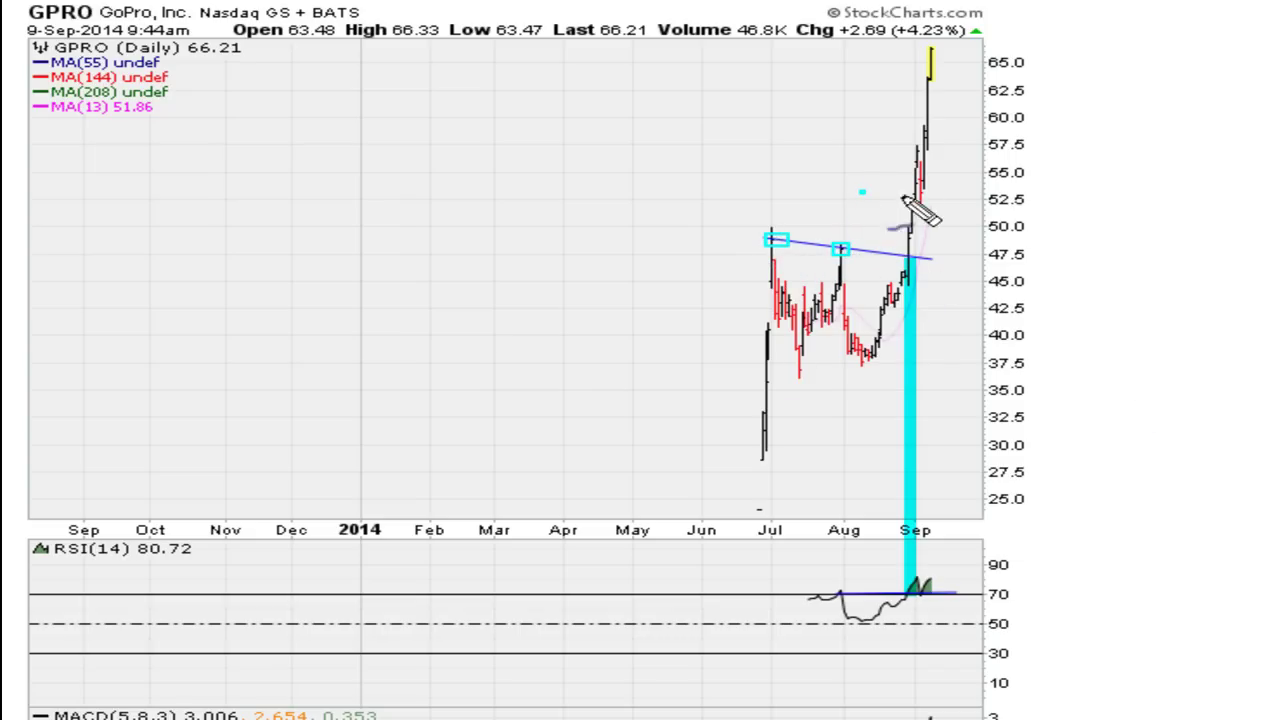
Arrow the trendline breakout, circle the September RSI readings above 70, and trace the price rally upward from the breakout.
{"action": "left_click_drag", "start_coordinate": [862, 198], "coordinate": [904, 248]}
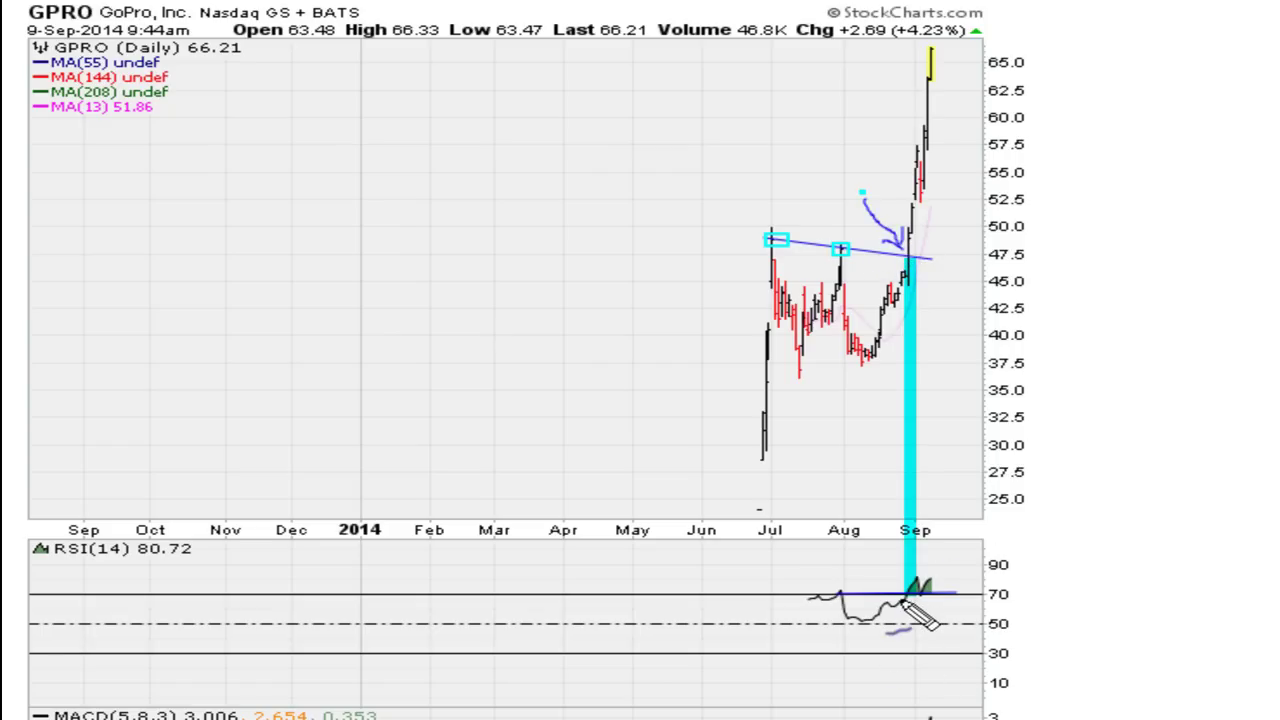
{"action": "mouse_move", "coordinate": [900, 570]}
{"action": "left_mouse_down"}
{"action": "mouse_move", "coordinate": [956, 585]}
{"action": "mouse_move", "coordinate": [920, 594]}
{"action": "mouse_move", "coordinate": [902, 566]}
{"action": "left_mouse_up"}
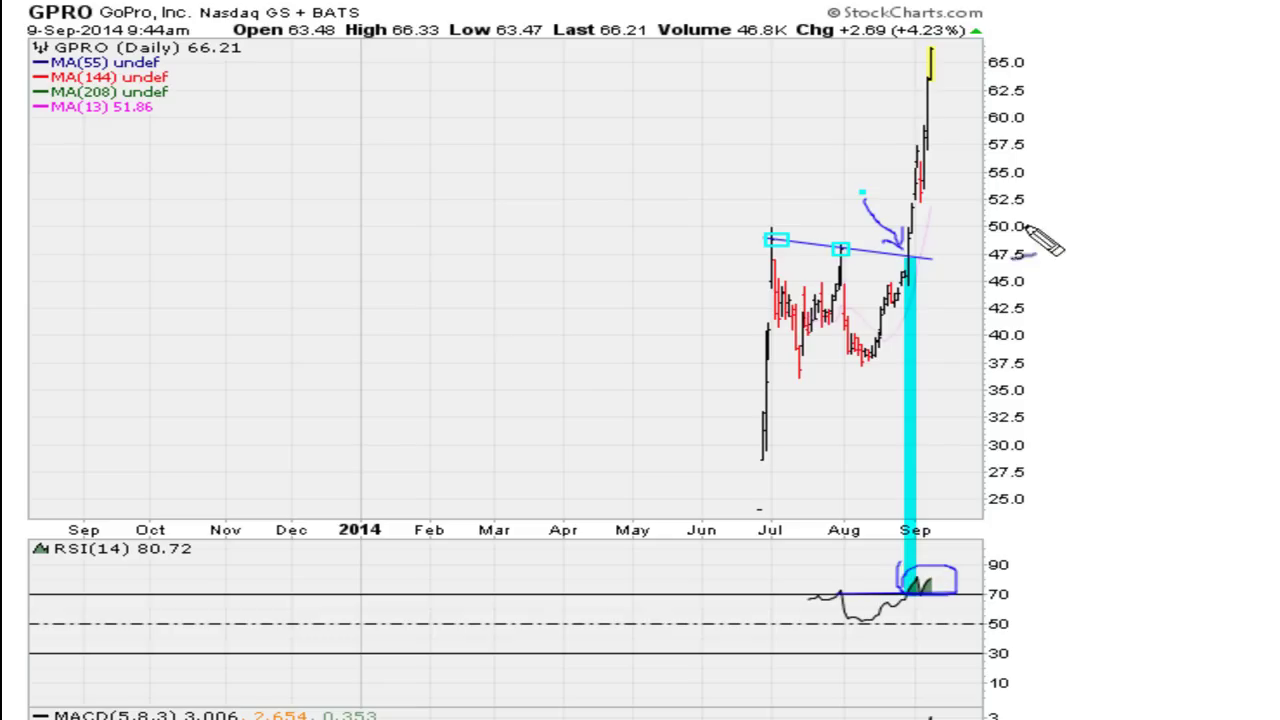
{"action": "left_click_drag", "start_coordinate": [906, 257], "coordinate": [946, 253]}
{"action": "left_click_drag", "start_coordinate": [946, 253], "coordinate": [889, 257]}
{"action": "mouse_move", "coordinate": [889, 257]}
{"action": "left_mouse_down"}
{"action": "mouse_move", "coordinate": [924, 257]}
{"action": "mouse_move", "coordinate": [860, 110]}
{"action": "mouse_move", "coordinate": [926, 48]}
{"action": "mouse_move", "coordinate": [908, 62]}
{"action": "mouse_move", "coordinate": [891, 50]}
{"action": "left_mouse_up"}
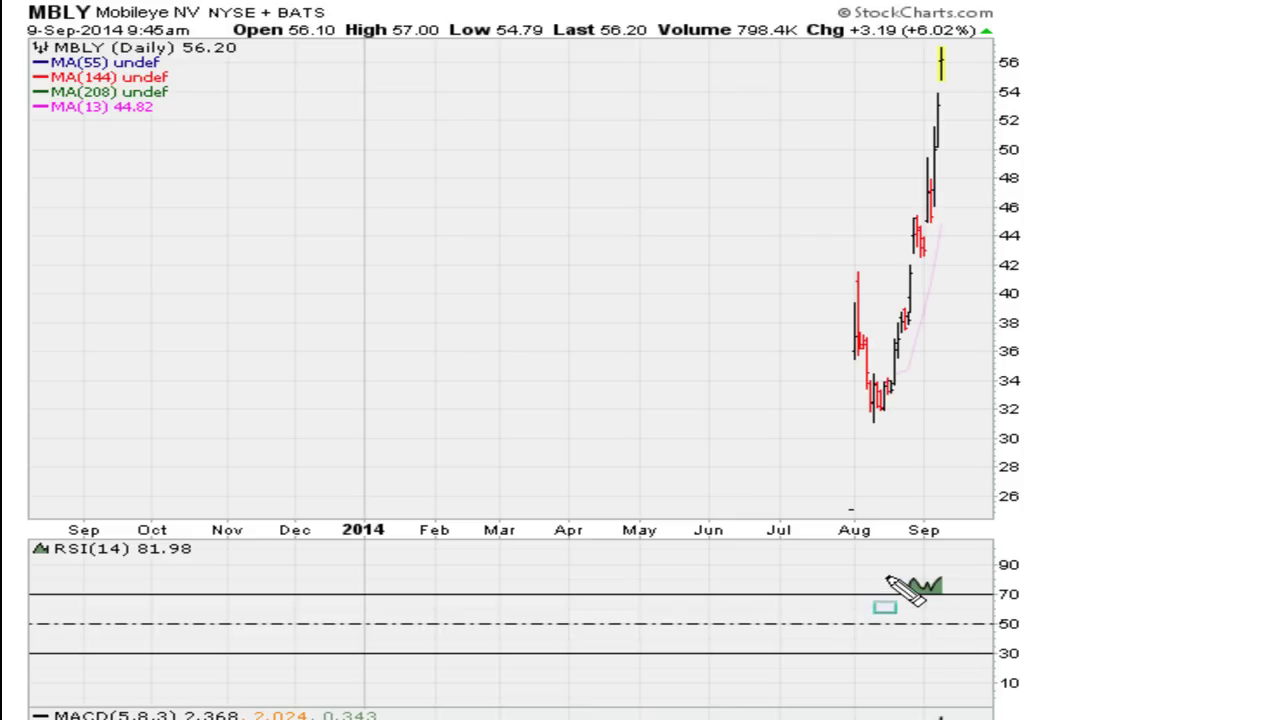
On the daily MBLY chart, box and circle the RSI readings above 70, linking their start to price with a band and upward arrow.
{"action": "left_click_drag", "start_coordinate": [890, 572], "coordinate": [964, 597]}
{"action": "mouse_move", "coordinate": [892, 594]}
{"action": "left_mouse_down"}
{"action": "mouse_move", "coordinate": [920, 443]}
{"action": "mouse_move", "coordinate": [852, 100]}
{"action": "mouse_move", "coordinate": [915, 46]}
{"action": "mouse_move", "coordinate": [898, 46]}
{"action": "mouse_move", "coordinate": [931, 38]}
{"action": "left_mouse_up"}
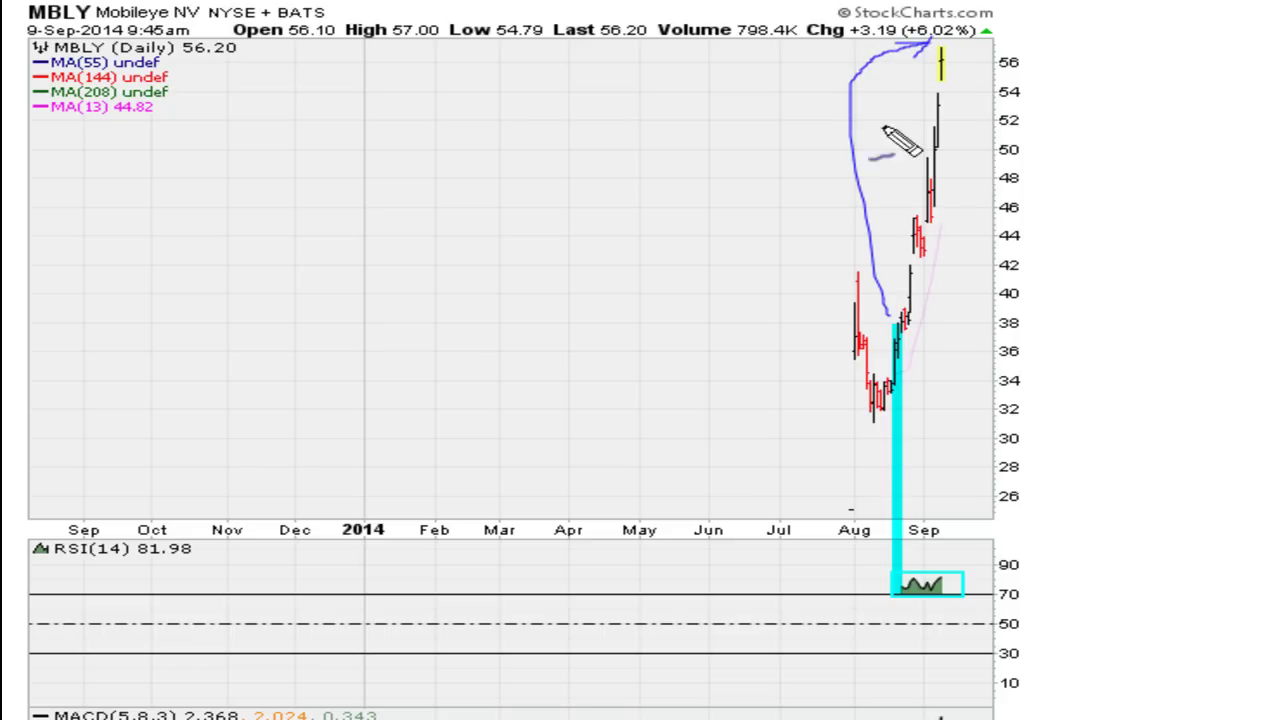
{"action": "mouse_move", "coordinate": [895, 583]}
{"action": "left_mouse_down"}
{"action": "mouse_move", "coordinate": [965, 572]}
{"action": "mouse_move", "coordinate": [925, 608]}
{"action": "mouse_move", "coordinate": [878, 576]}
{"action": "left_mouse_up"}
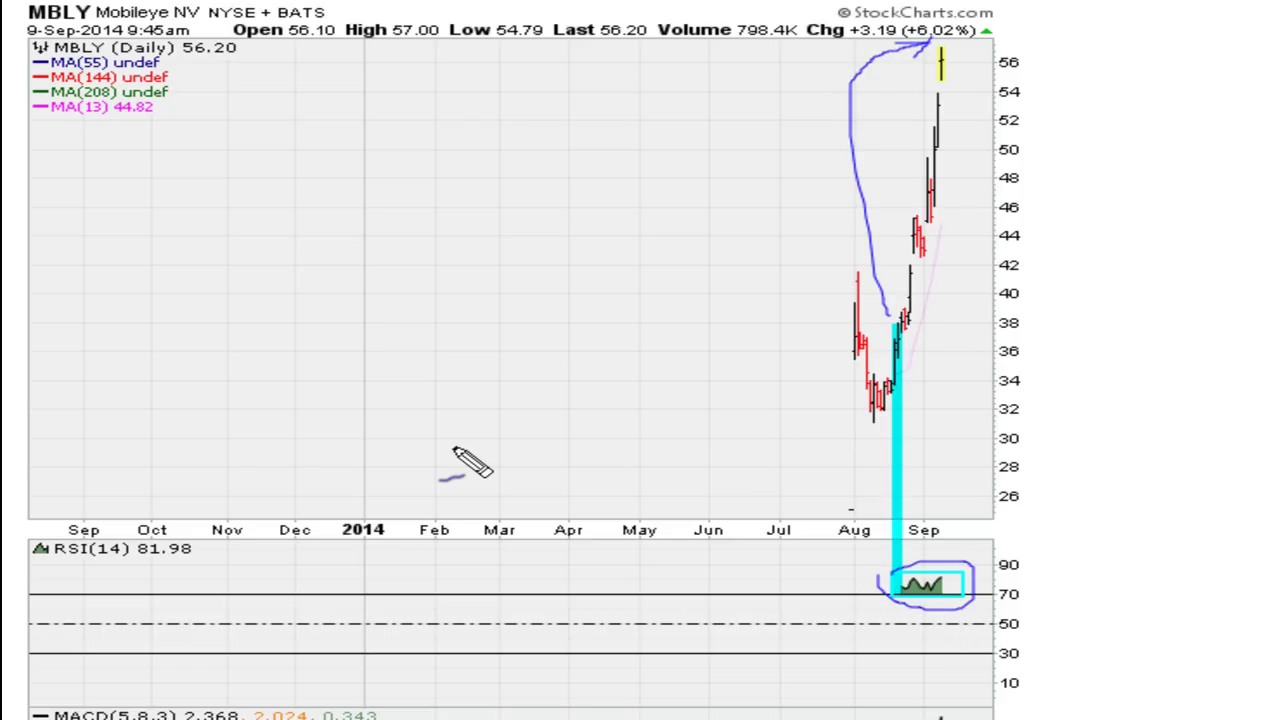